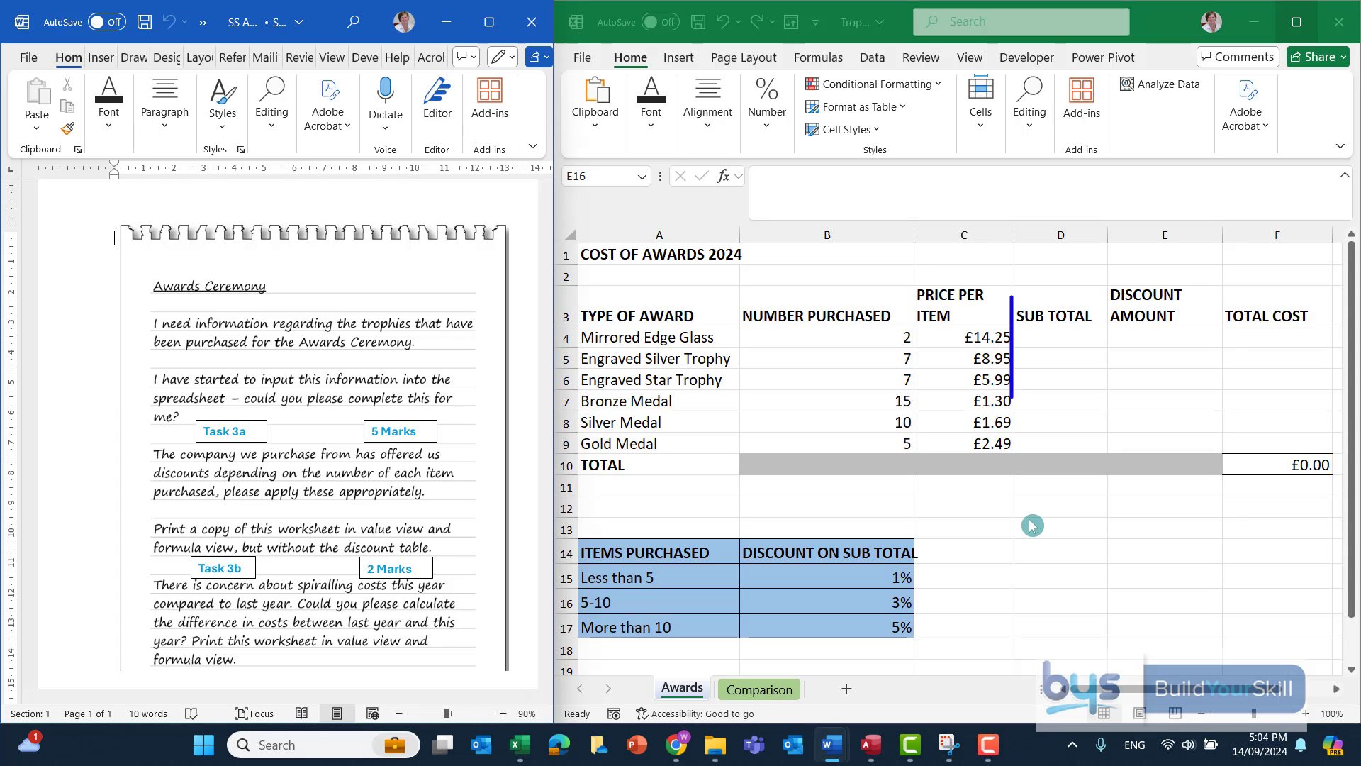
Calculate the Mirrored Edge Glass sub total in D4 as =B4*C4 and fill the formula down to D9
left_click(1048, 340)
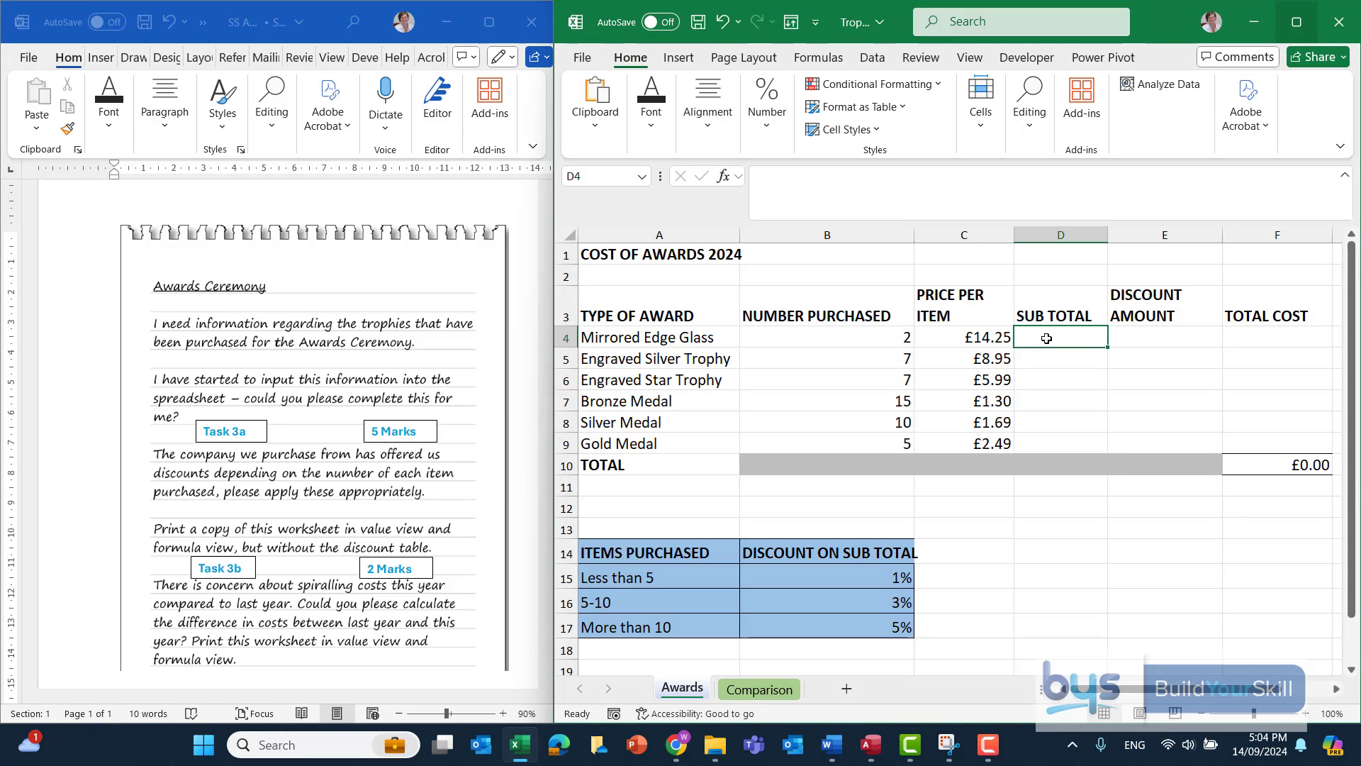
type("=")
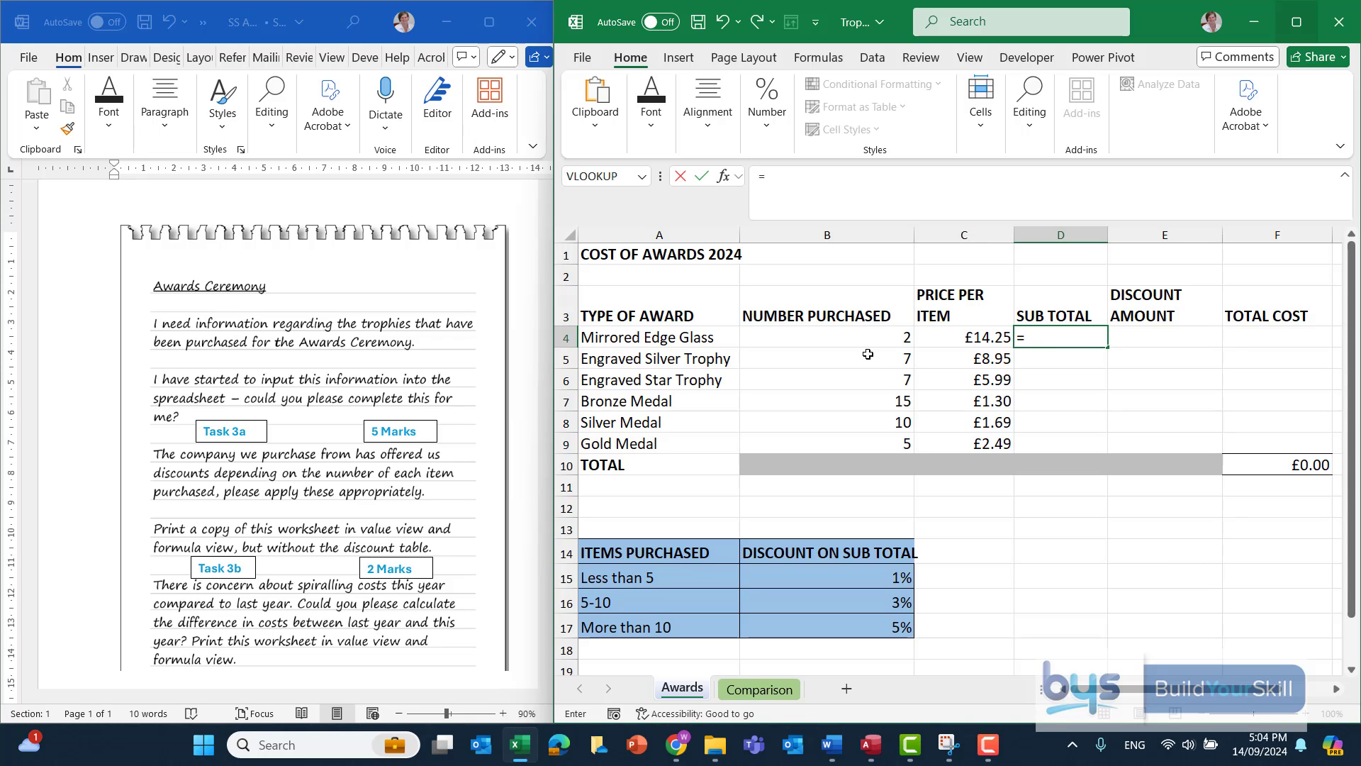
left_click(865, 338)
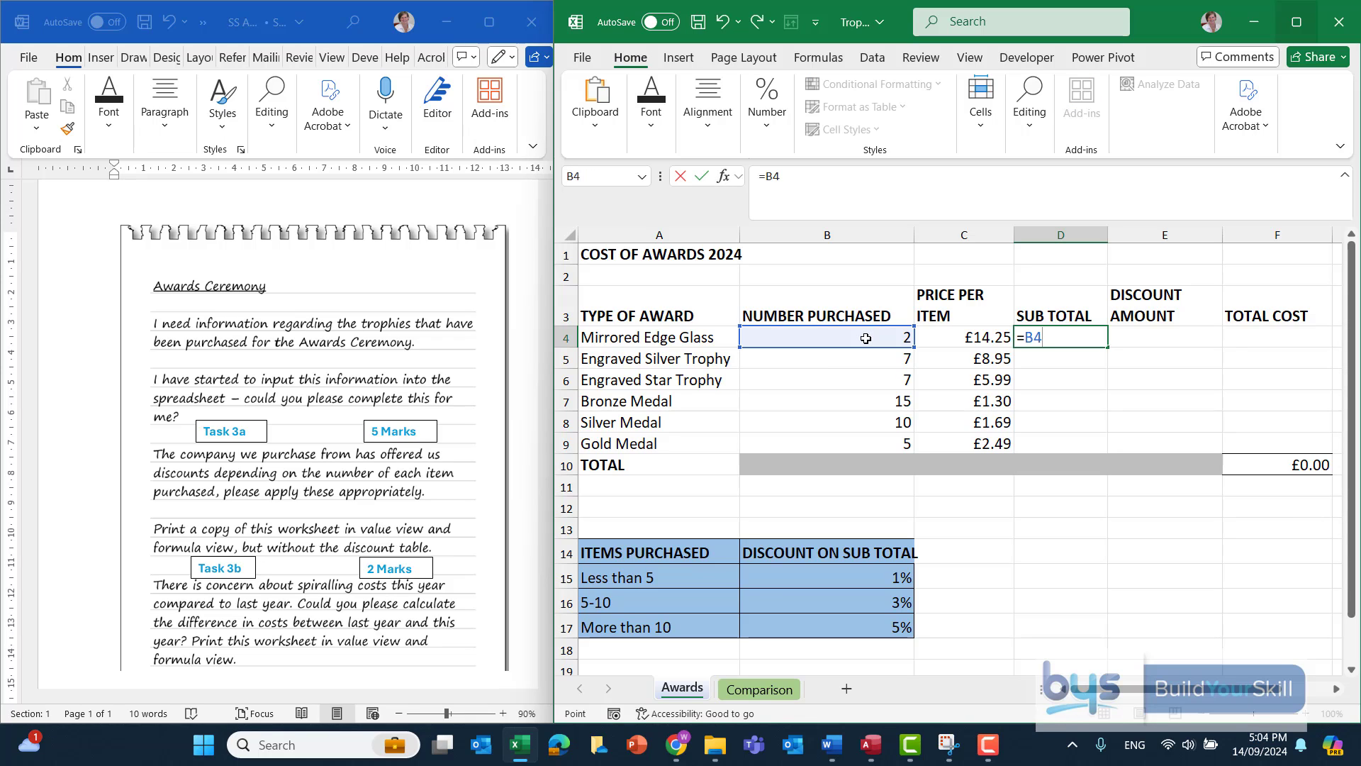
type("*")
left_click(944, 336)
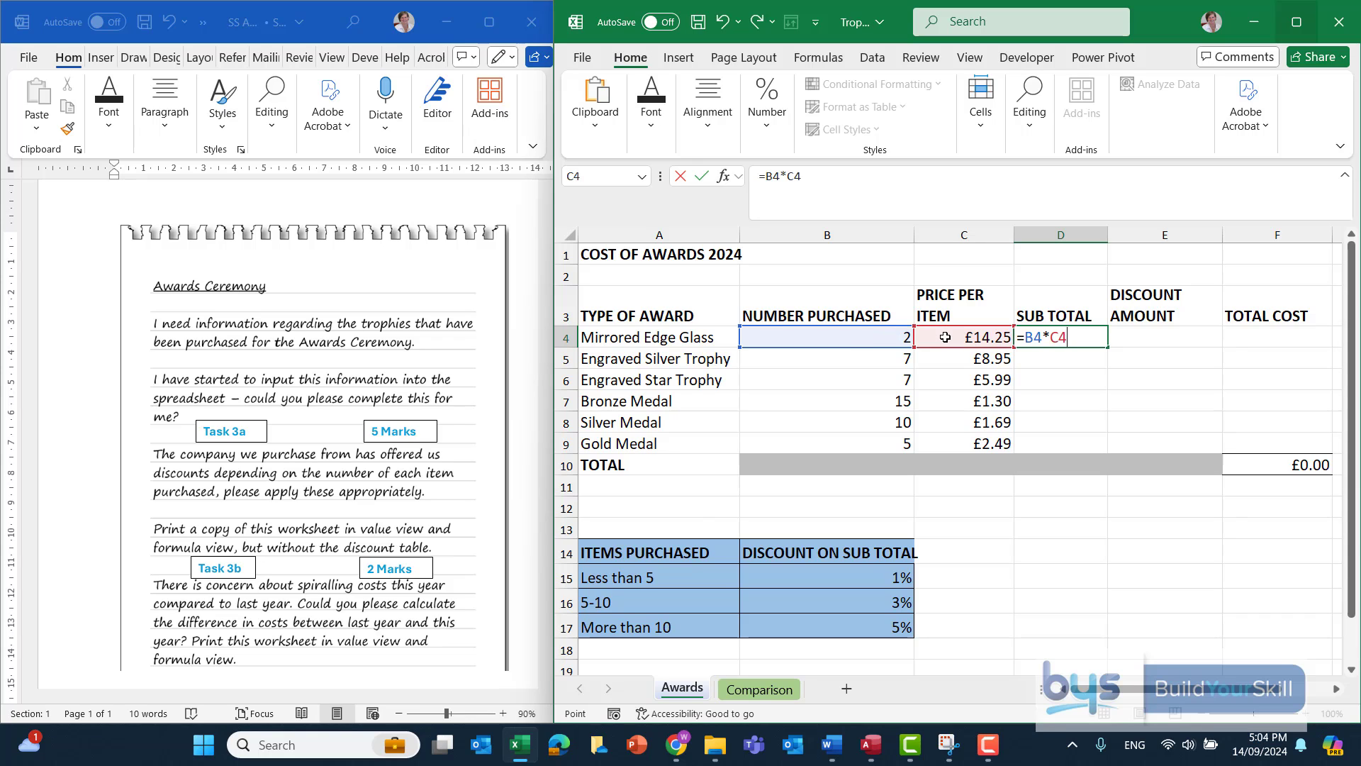
key("Return")
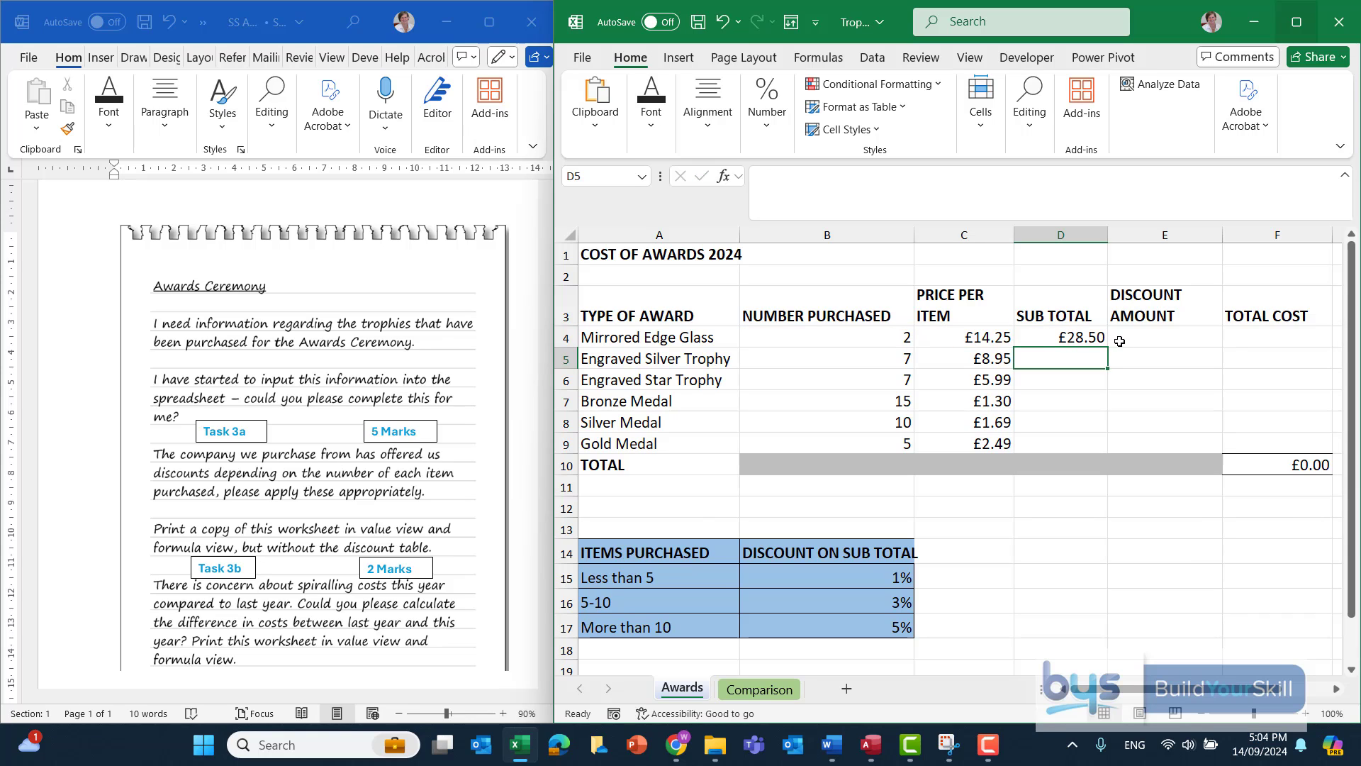
left_click(1089, 339)
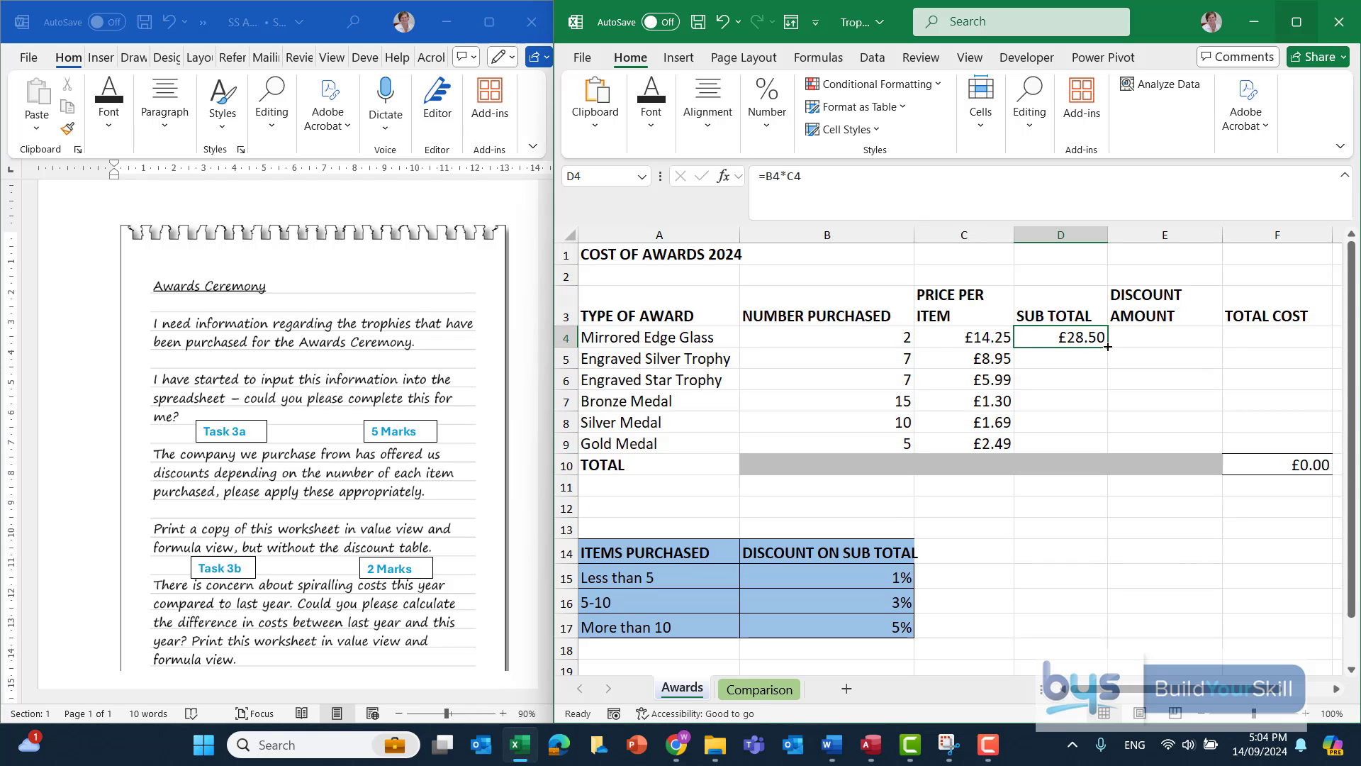
left_click_drag(1108, 348, 1105, 454)
Start an IFS function in E4 with the first condition B4>10 returning the absolute reference $B$17
left_click(1146, 341)
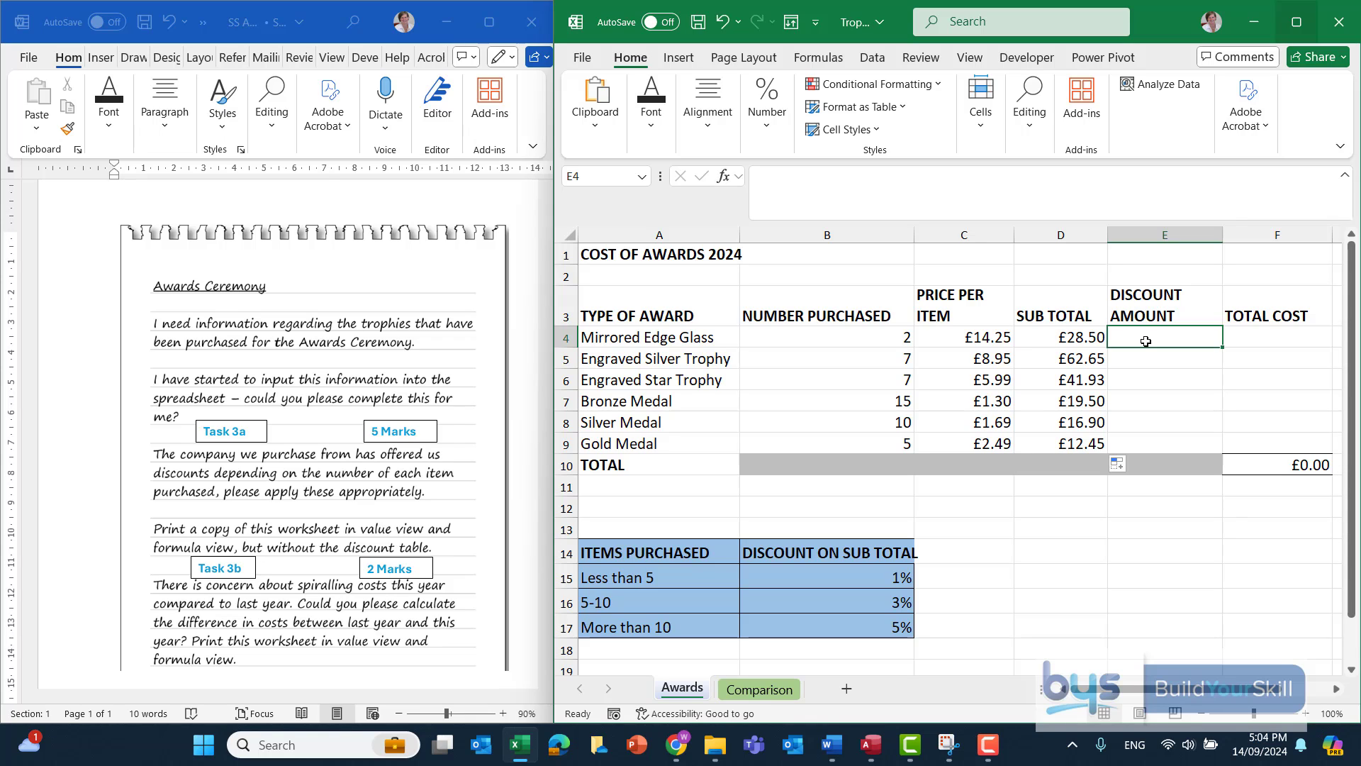
type("=")
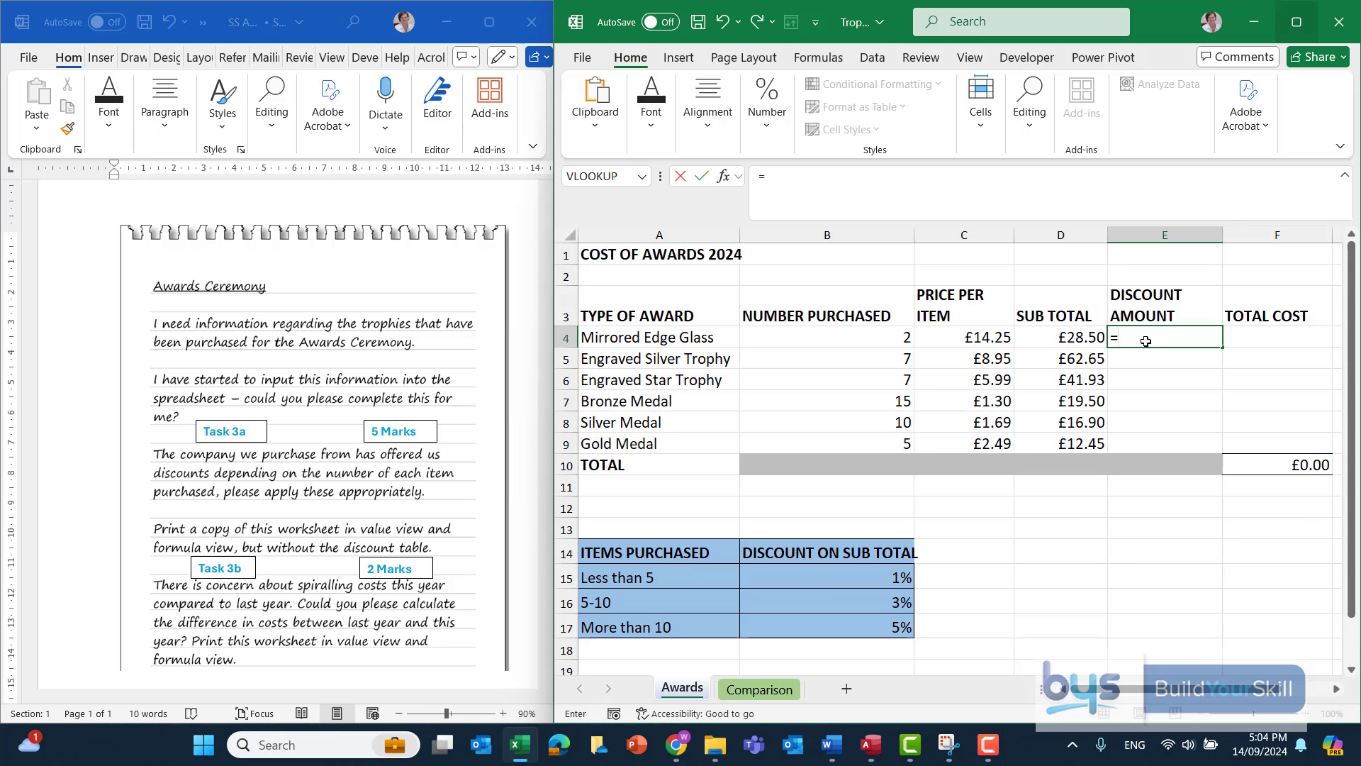
type("IFS(")
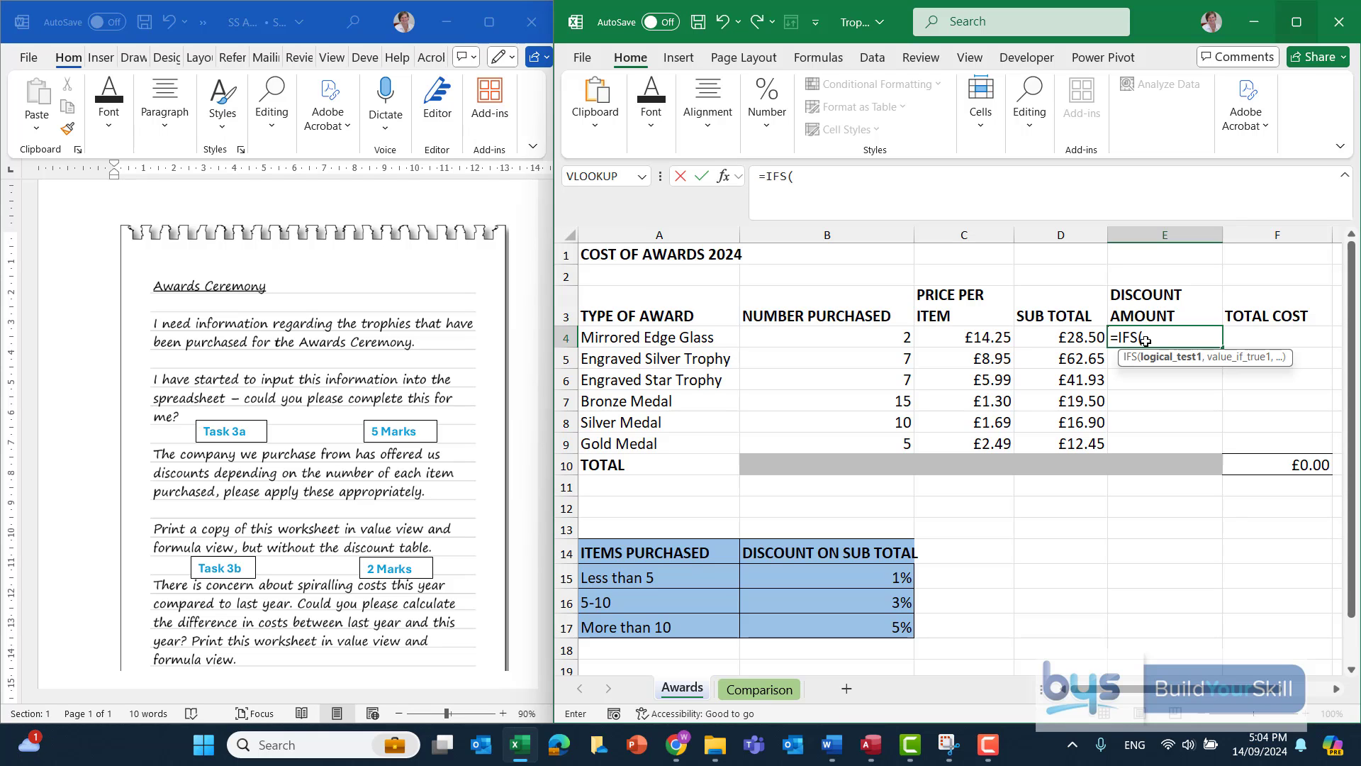
left_click(723, 177)
left_click_drag(959, 246, 253, 90)
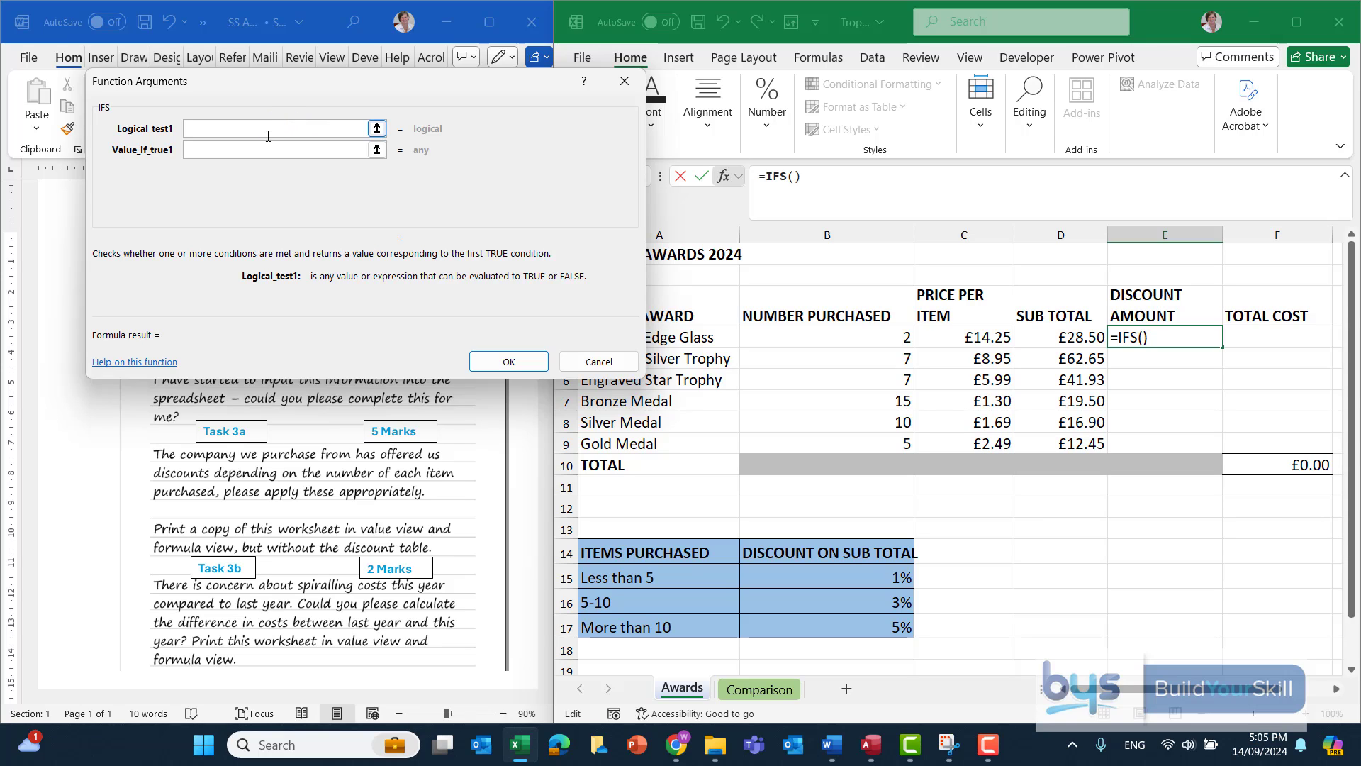
left_click(797, 335)
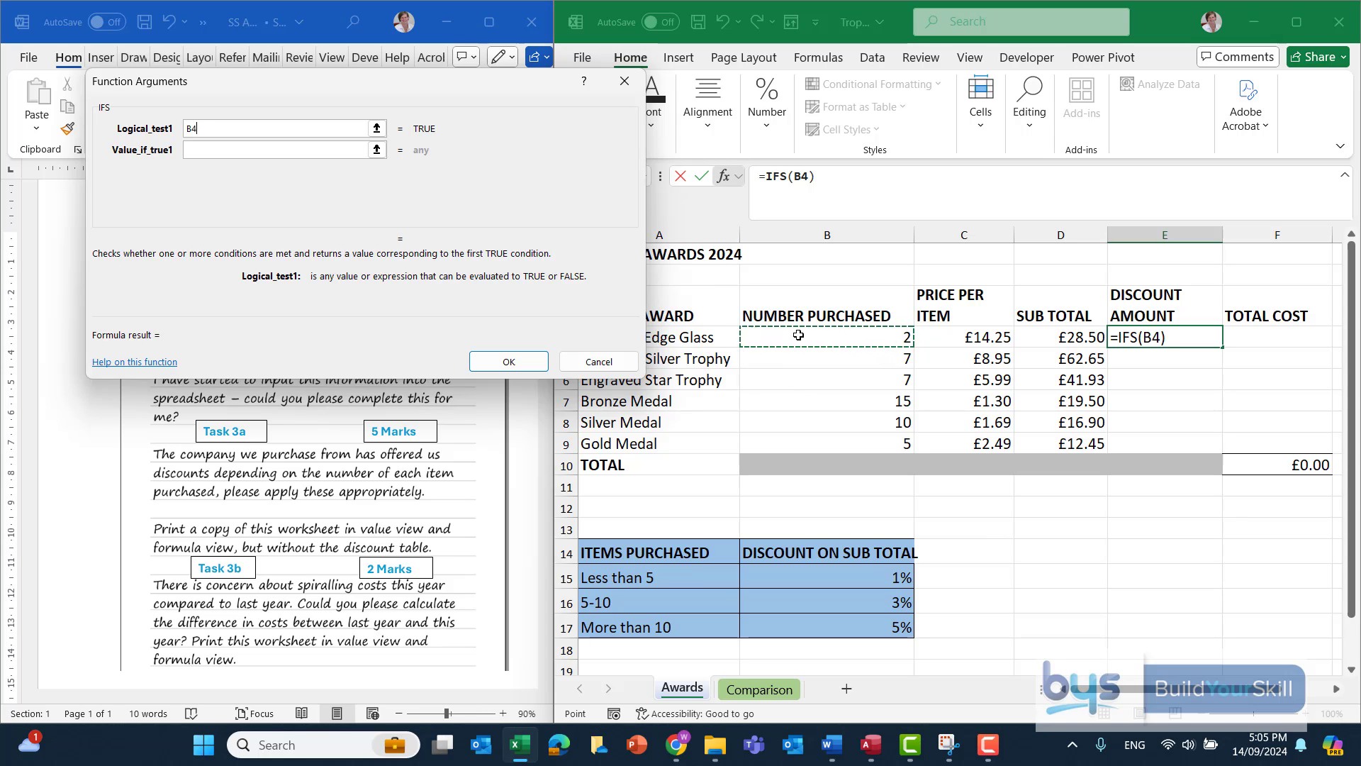
type(">10")
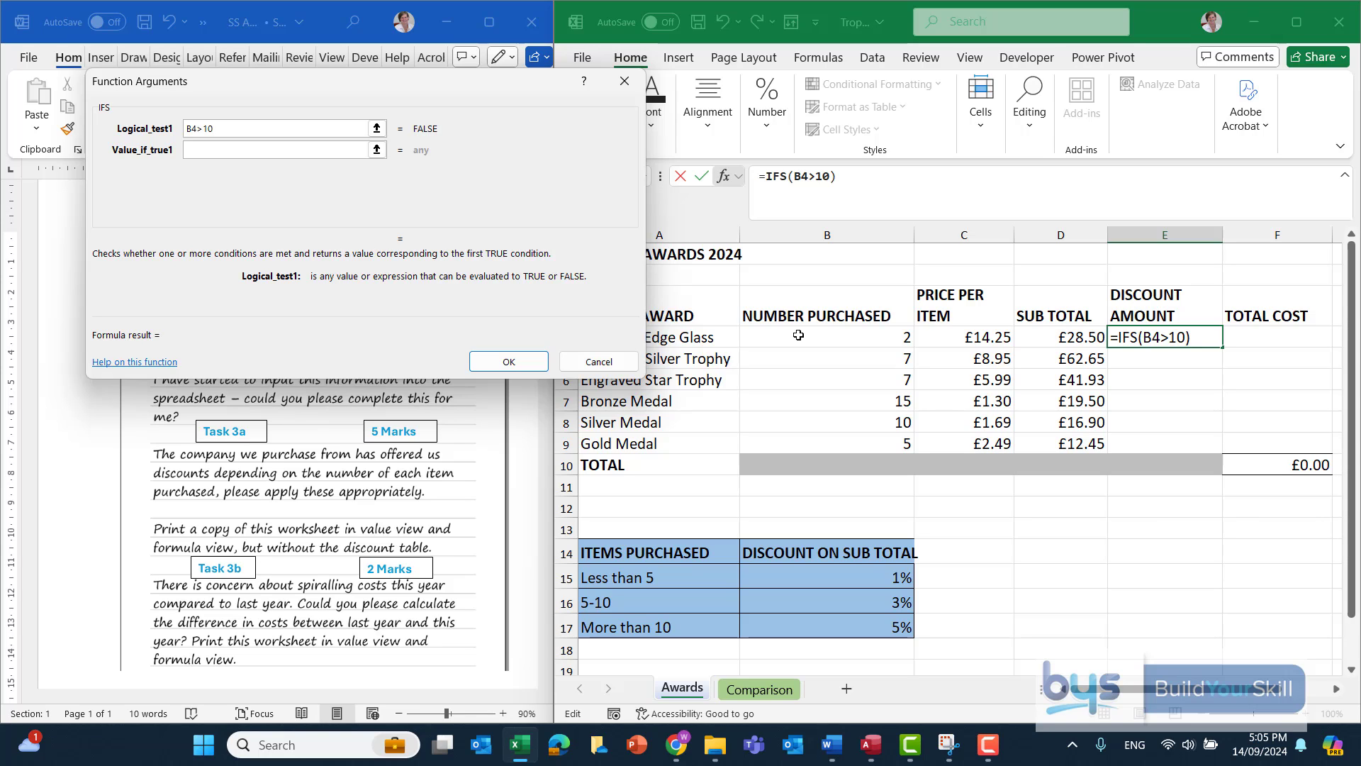
left_click(208, 148)
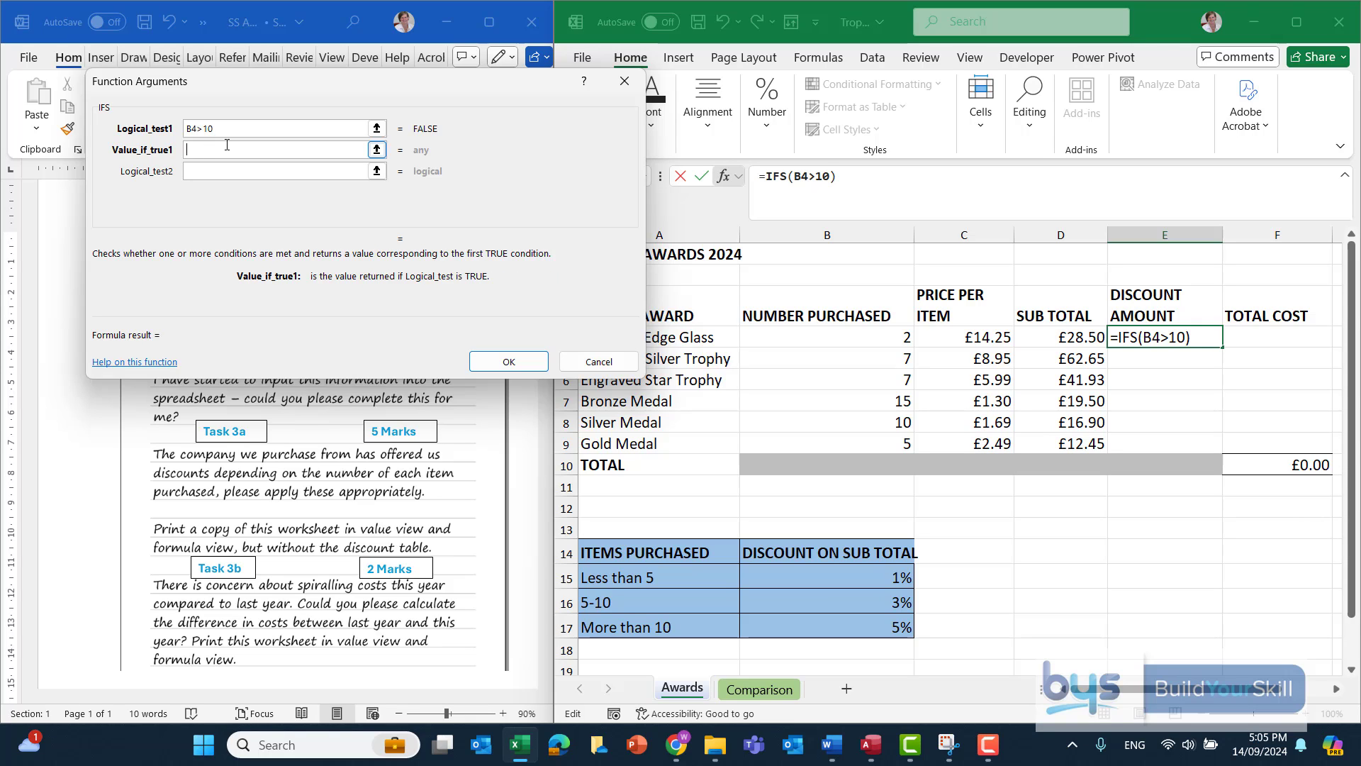
left_click(823, 625)
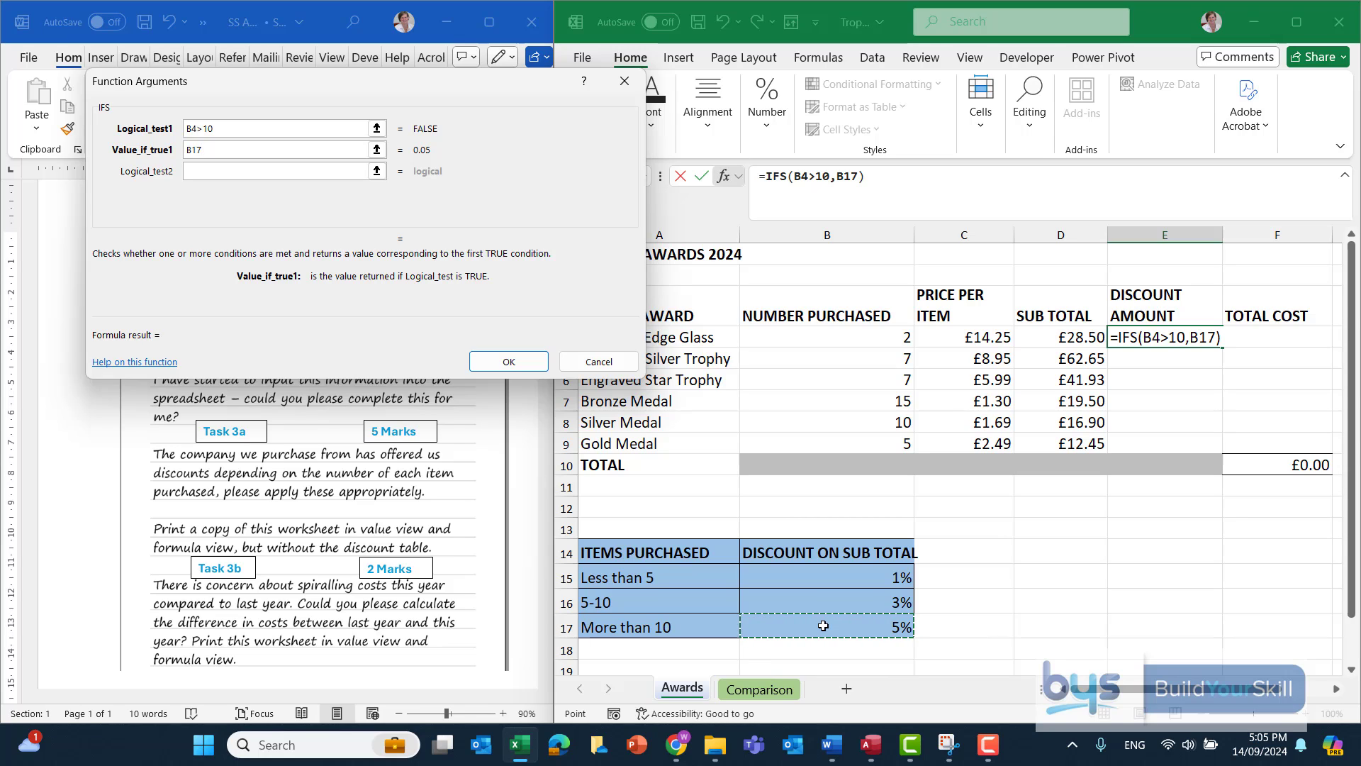
key("F4")
Add a second IFS condition, B4>=5, returning the absolute reference $B$16
left_click(206, 176)
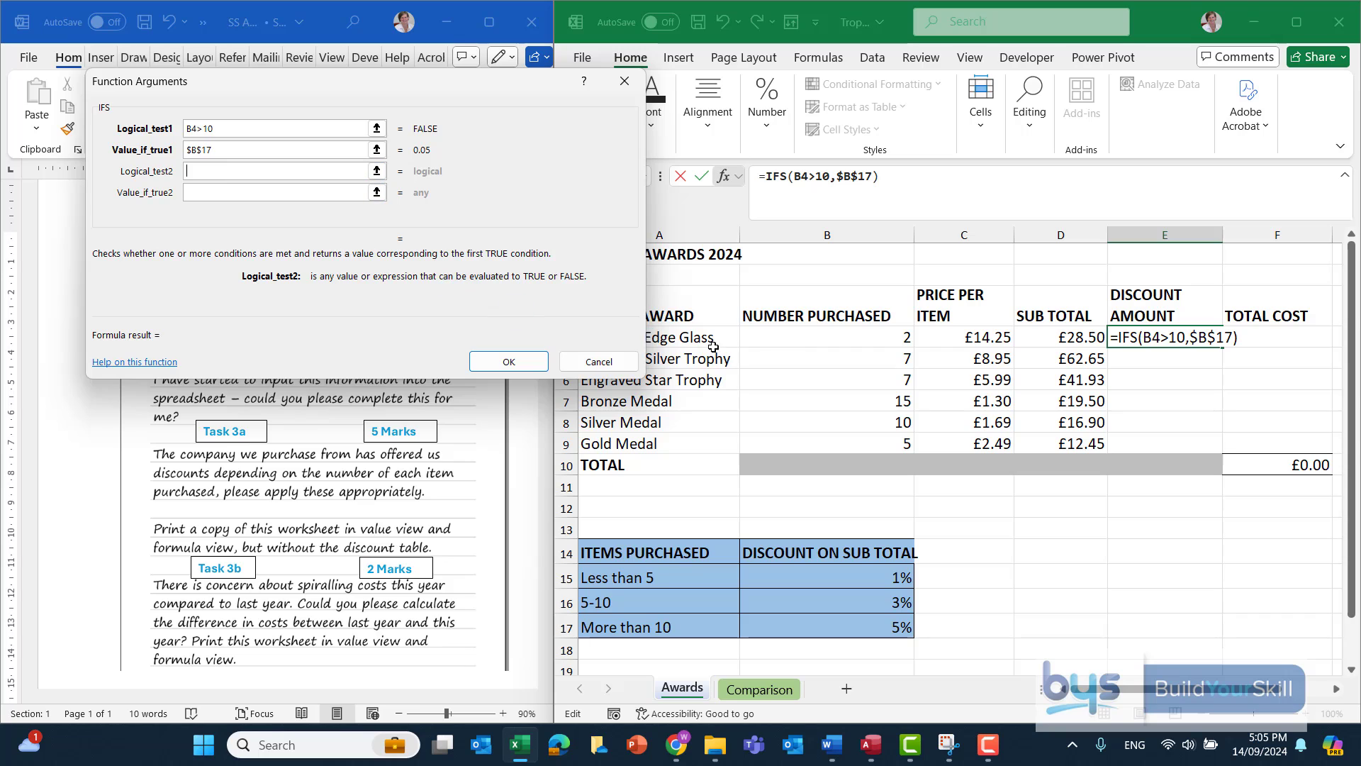
left_click(781, 337)
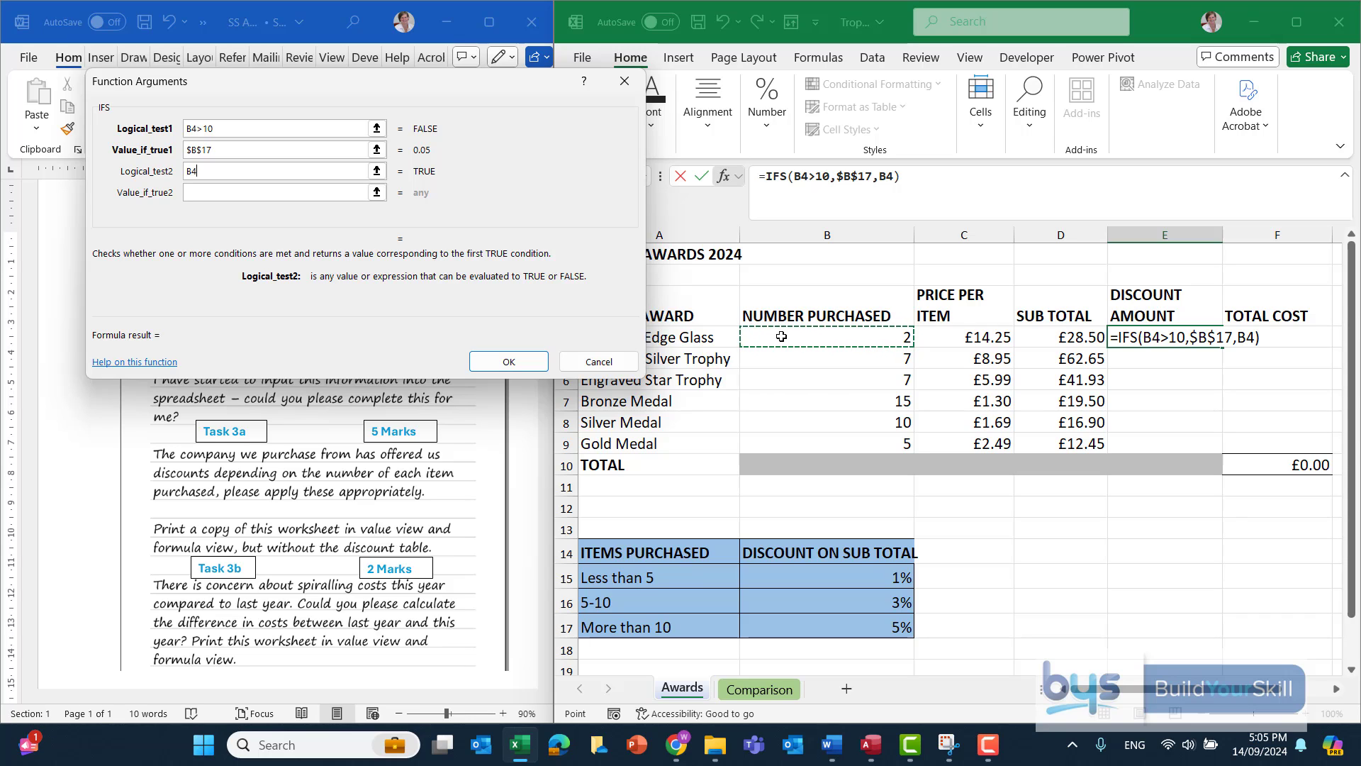
type(">=")
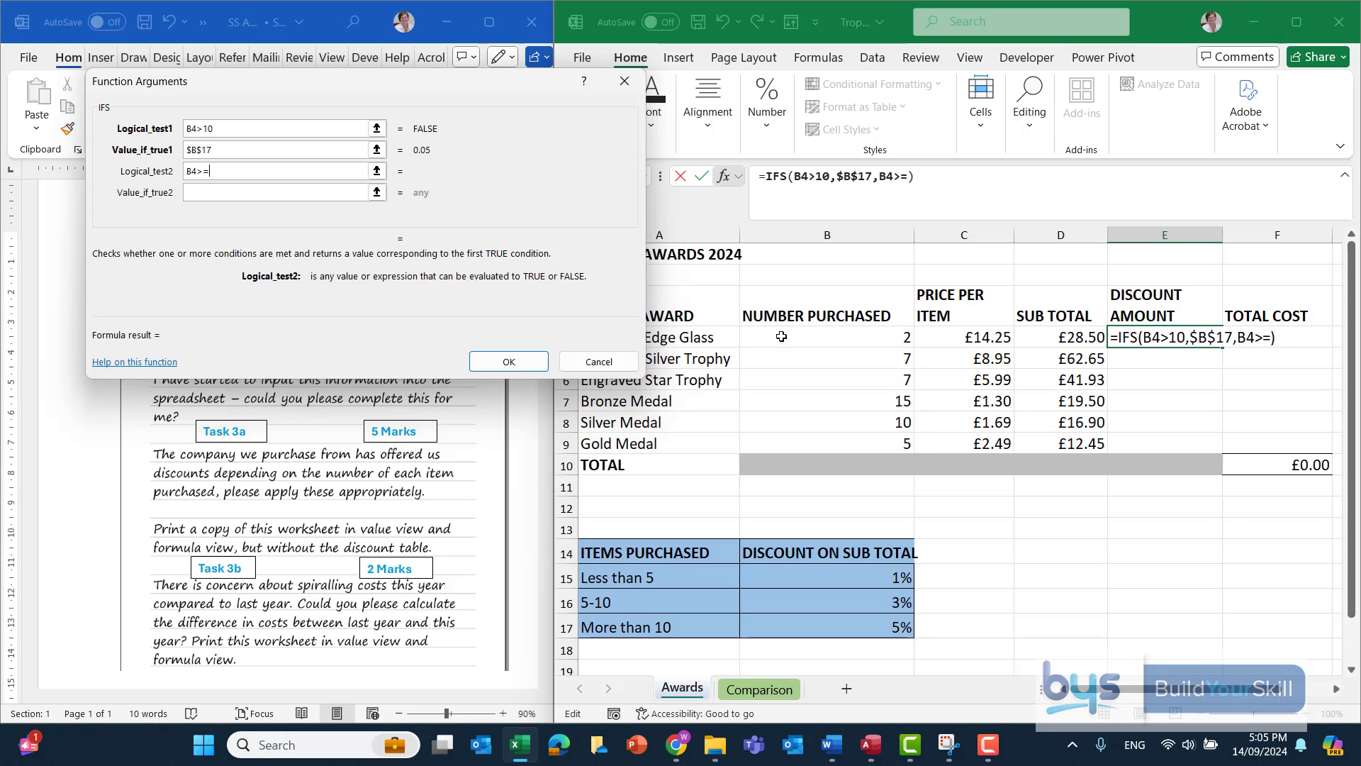
type("5")
left_click(229, 191)
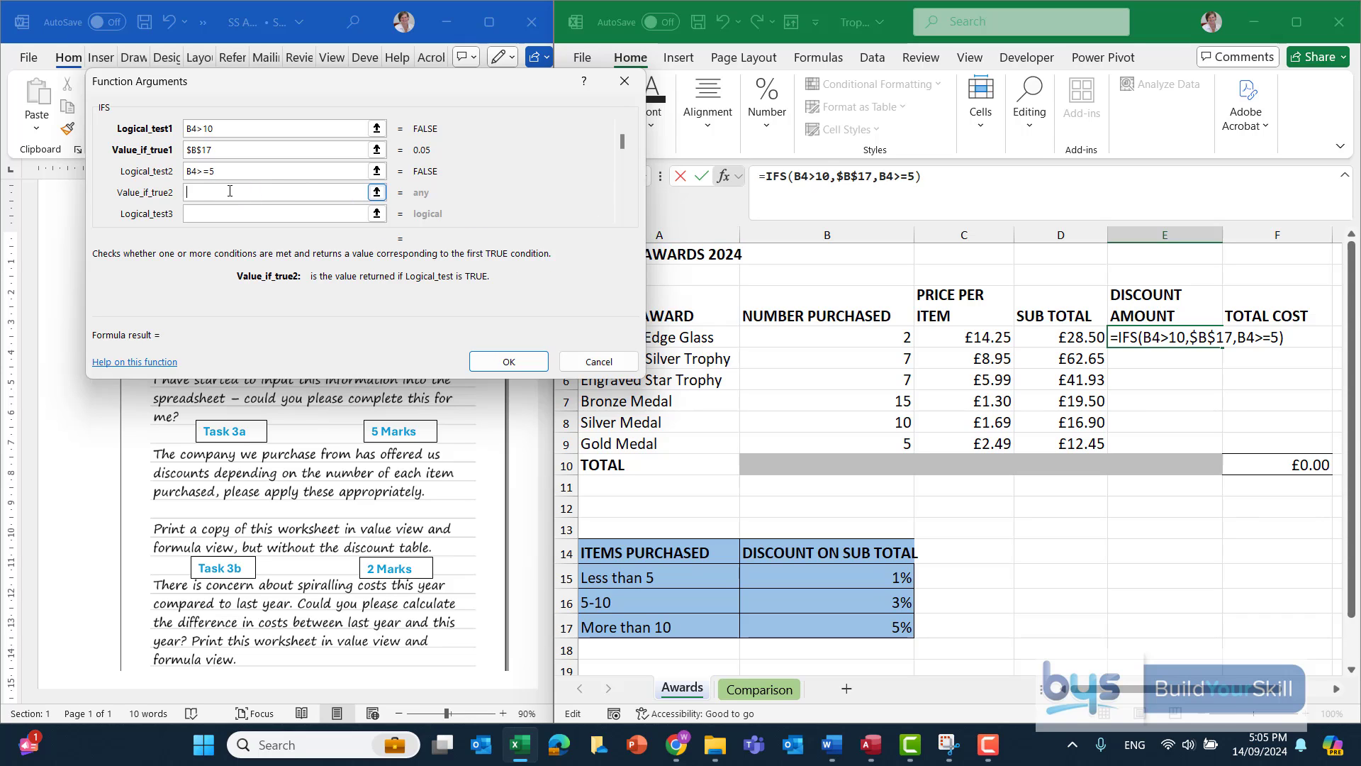
left_click(778, 599)
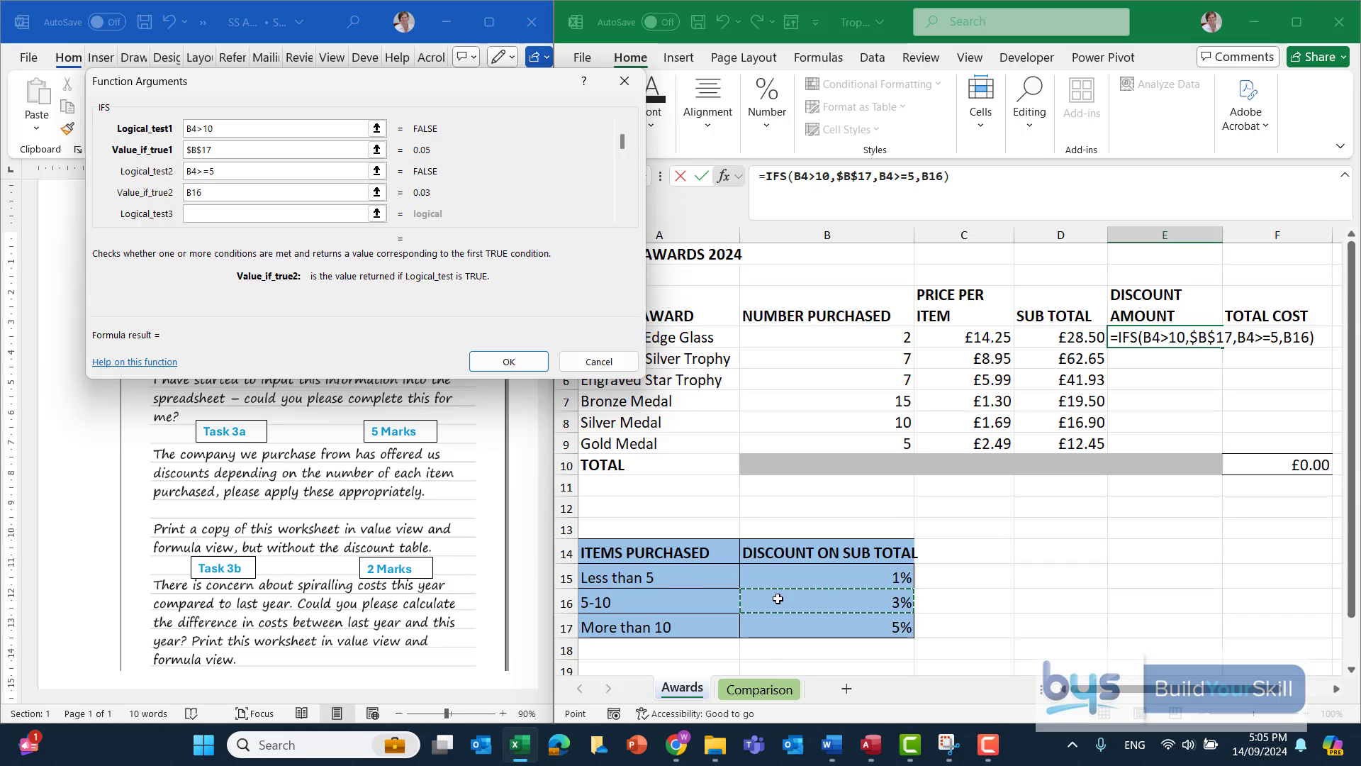
key("F4")
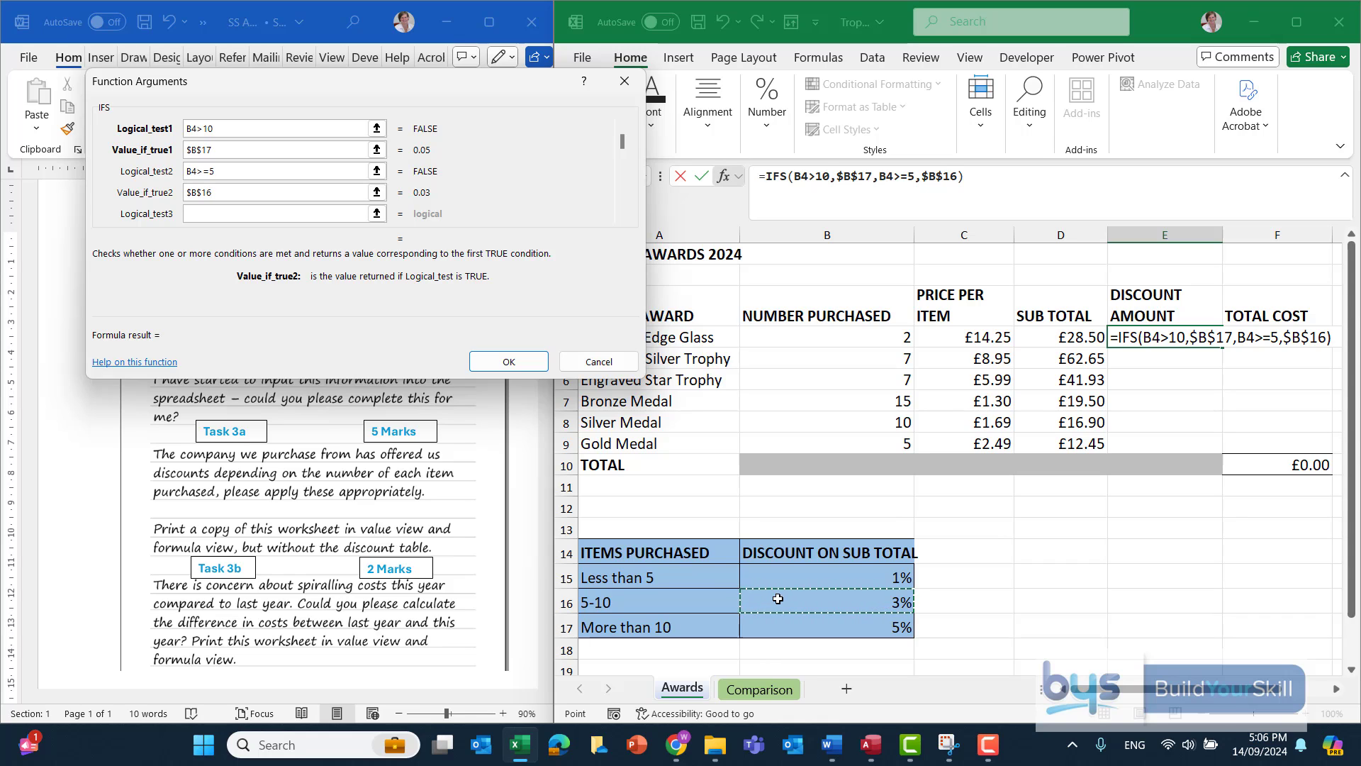
Enter B4<5 as the third logical test of the IFS function
left_click(216, 213)
left_click(224, 212)
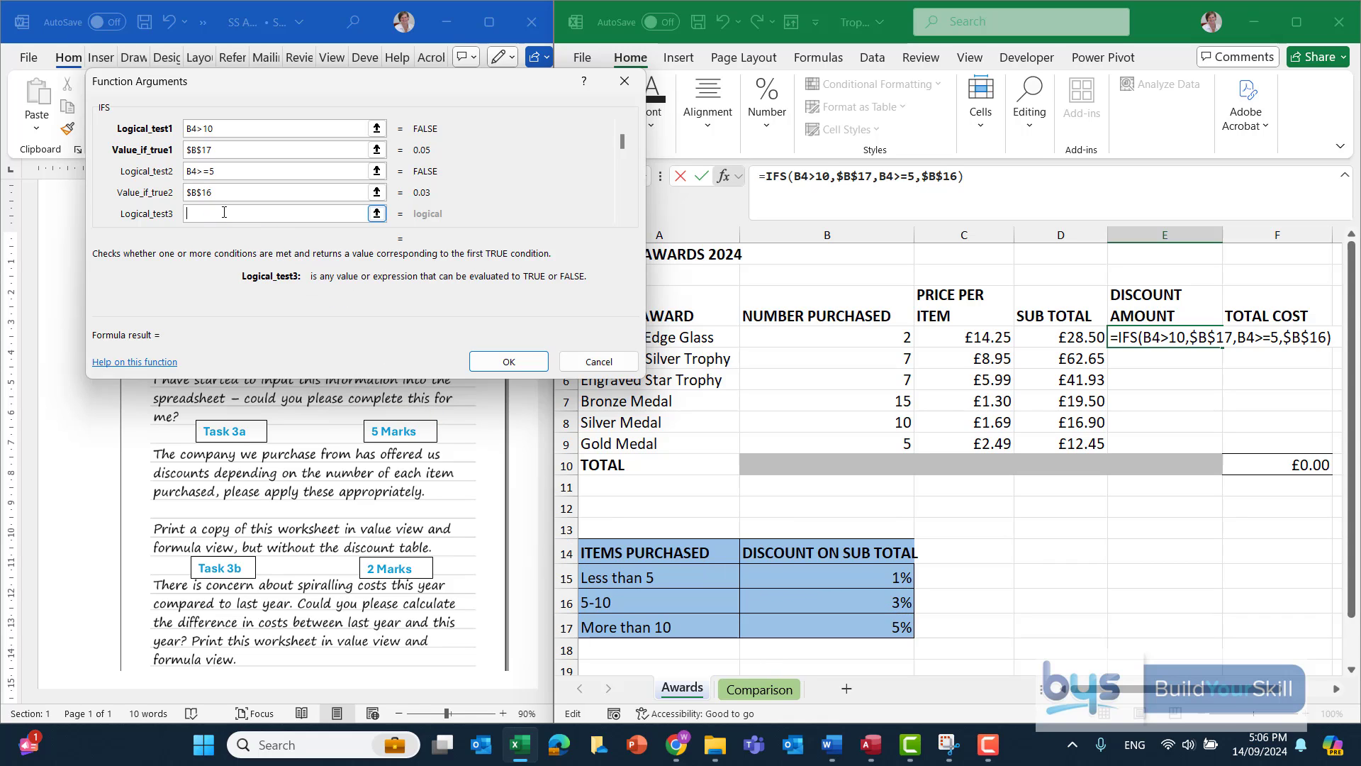
left_click(766, 334)
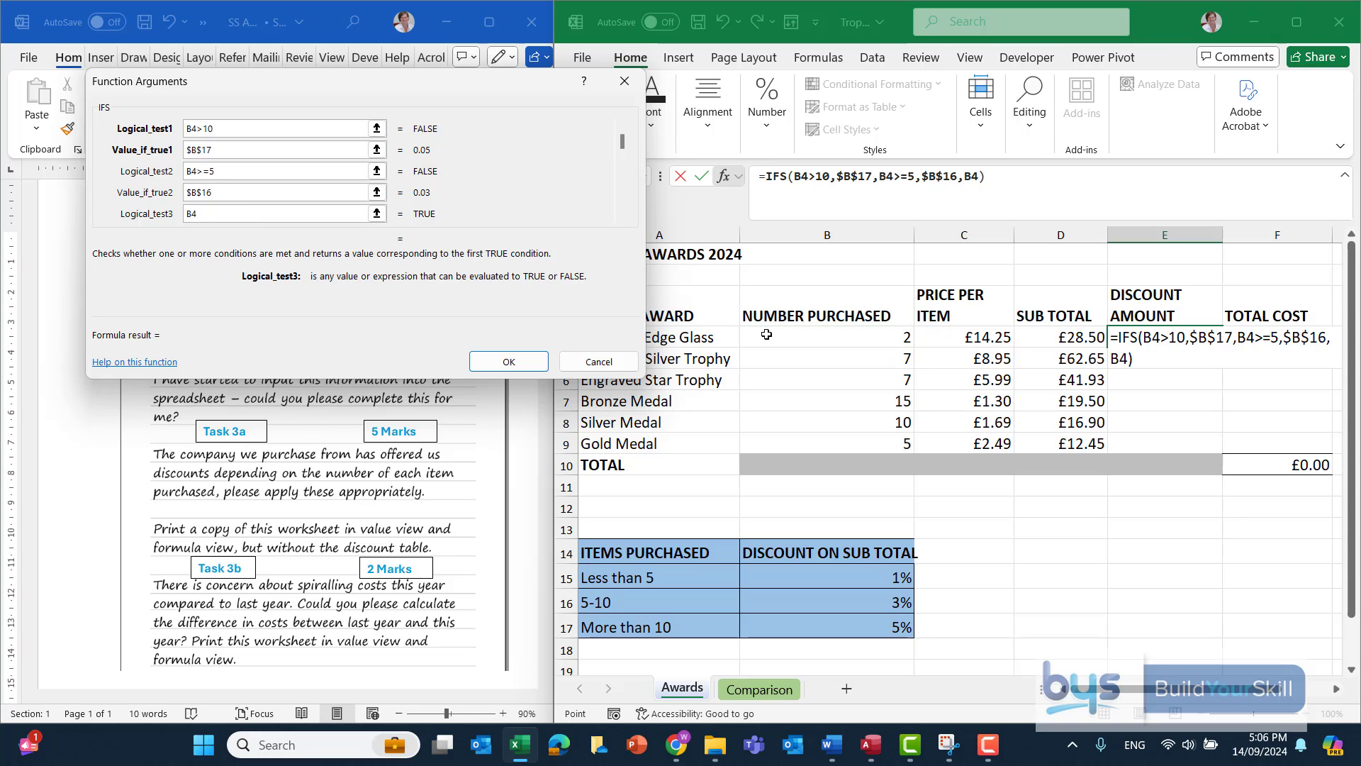
type("<5")
key("Tab")
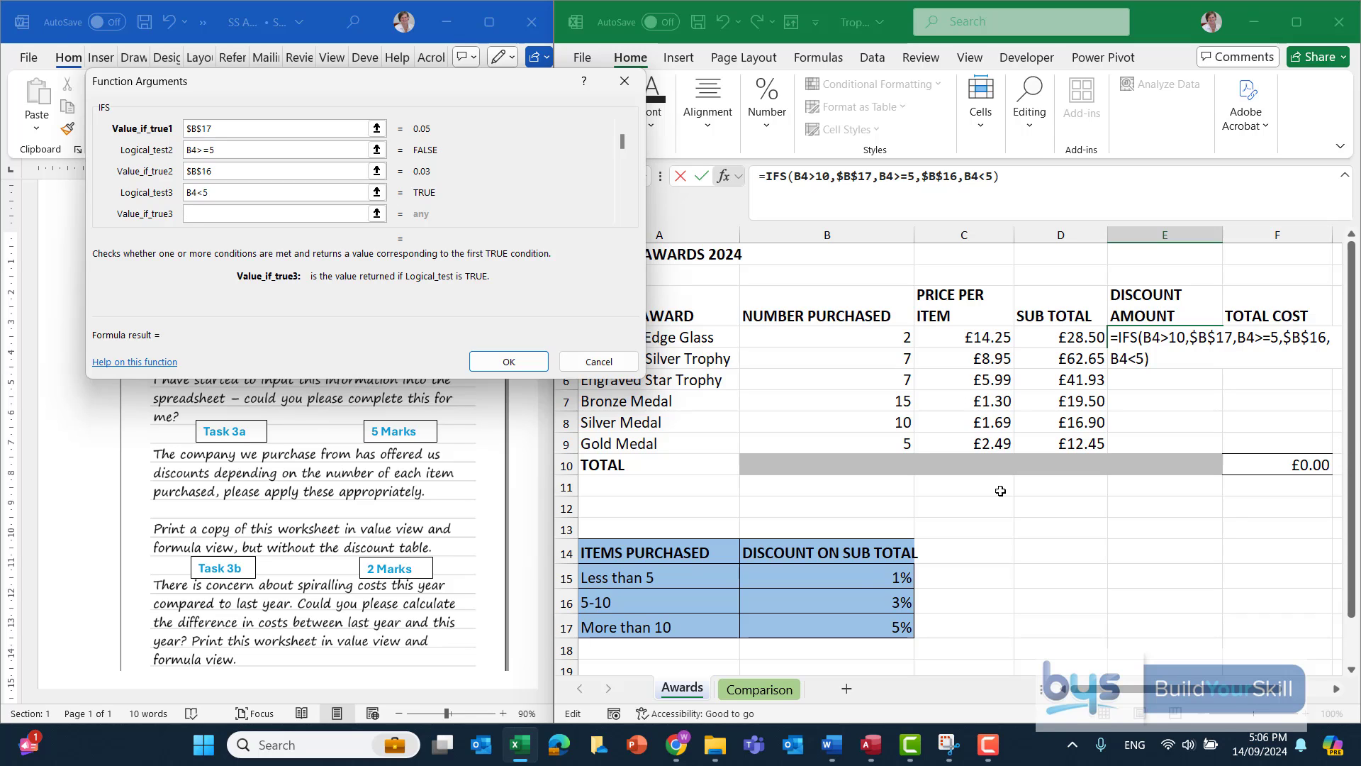
type("+")
left_click(843, 575)
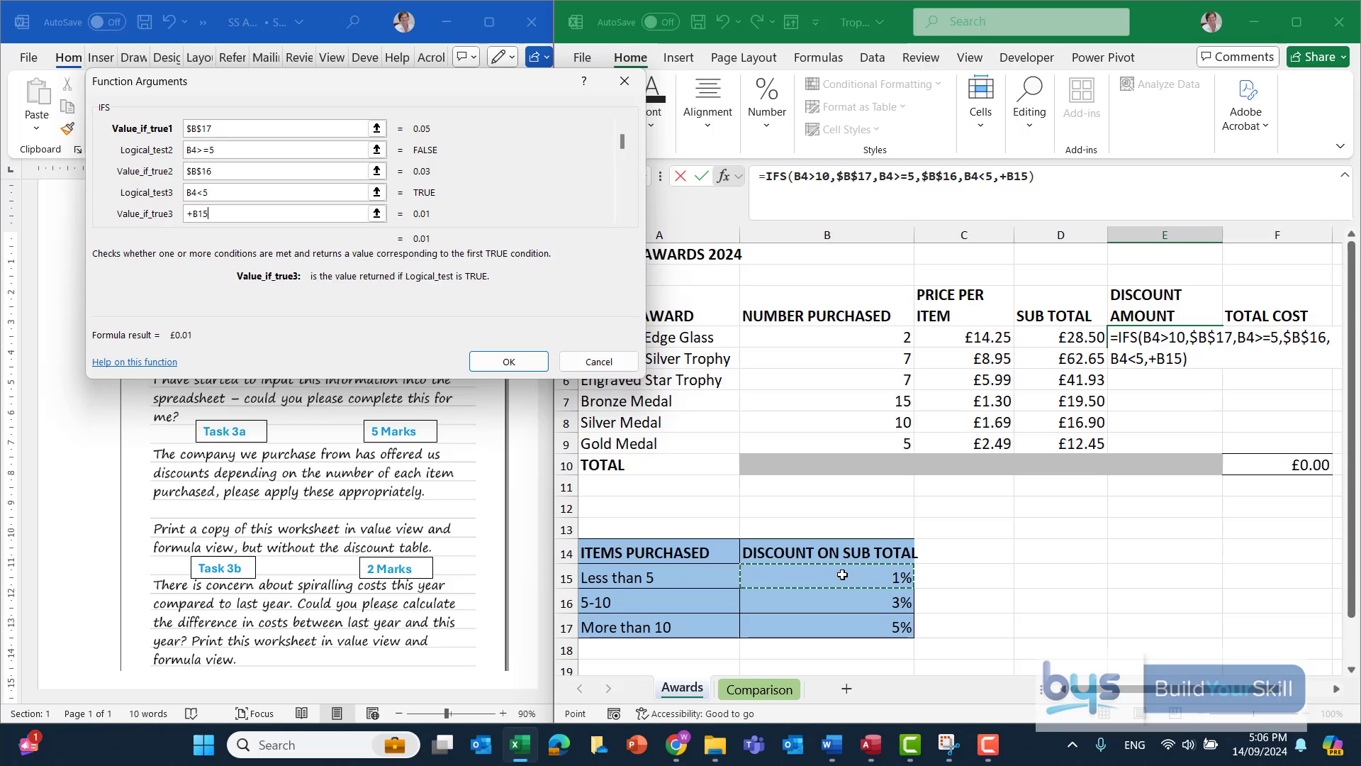
key("BackSpace")
key("BackSpace")
key("BackSpace")
key("BackSpace")
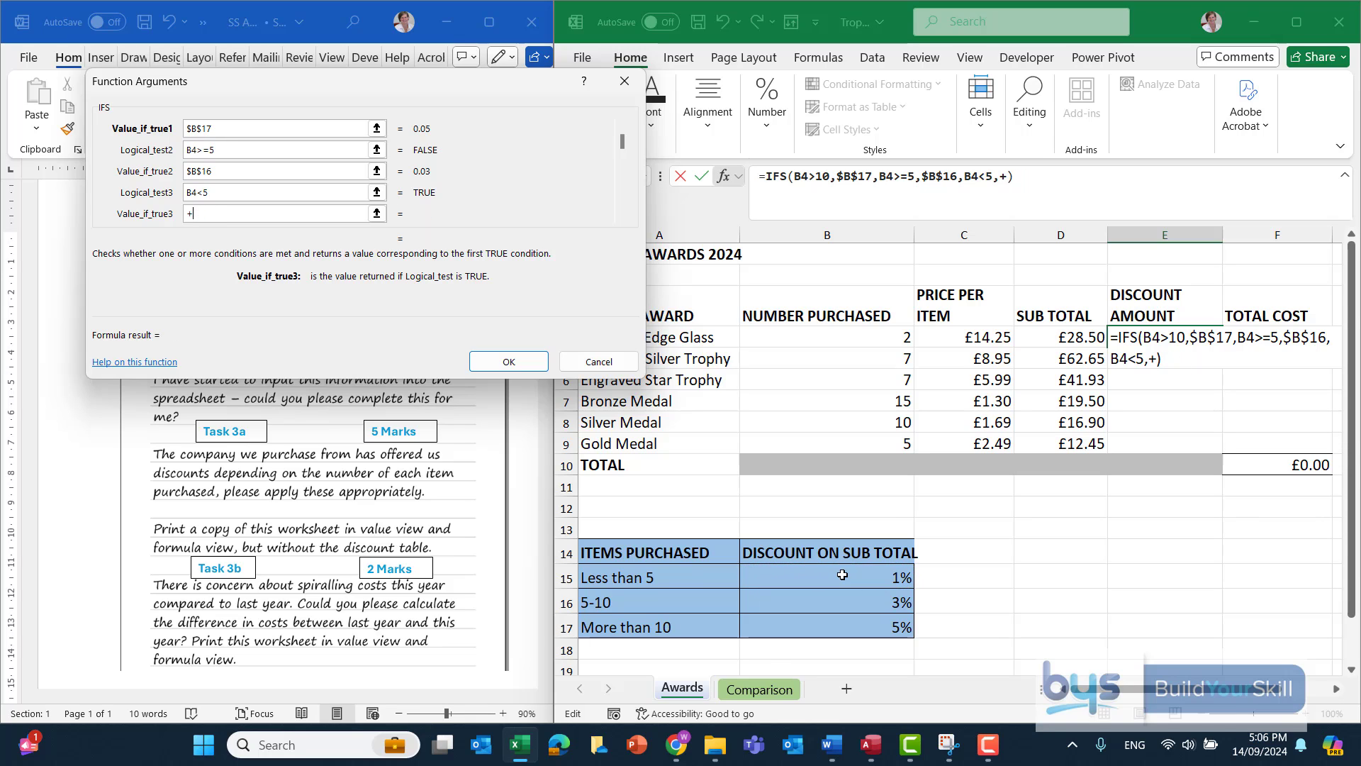
Return the absolute reference $B$15 for the third condition and complete the IFS function in E4
left_click(849, 580)
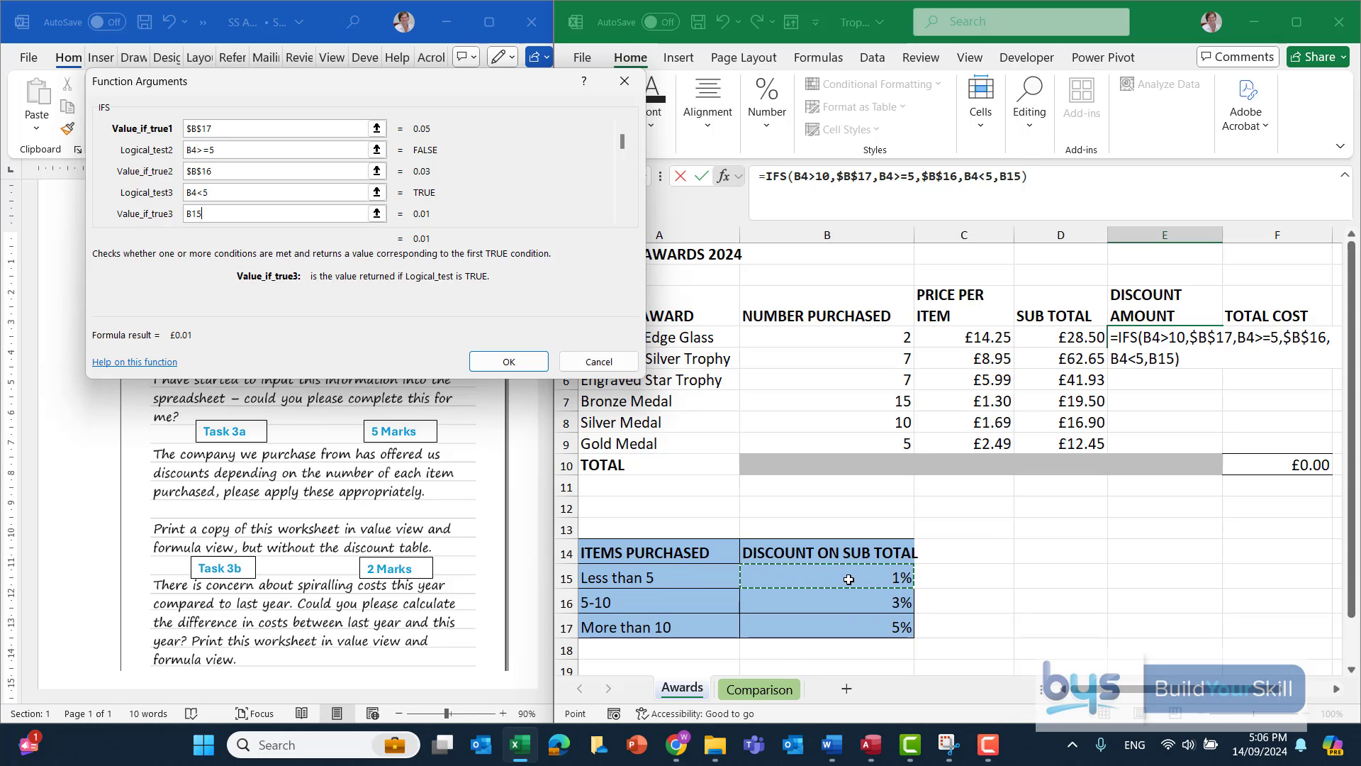
key("F4")
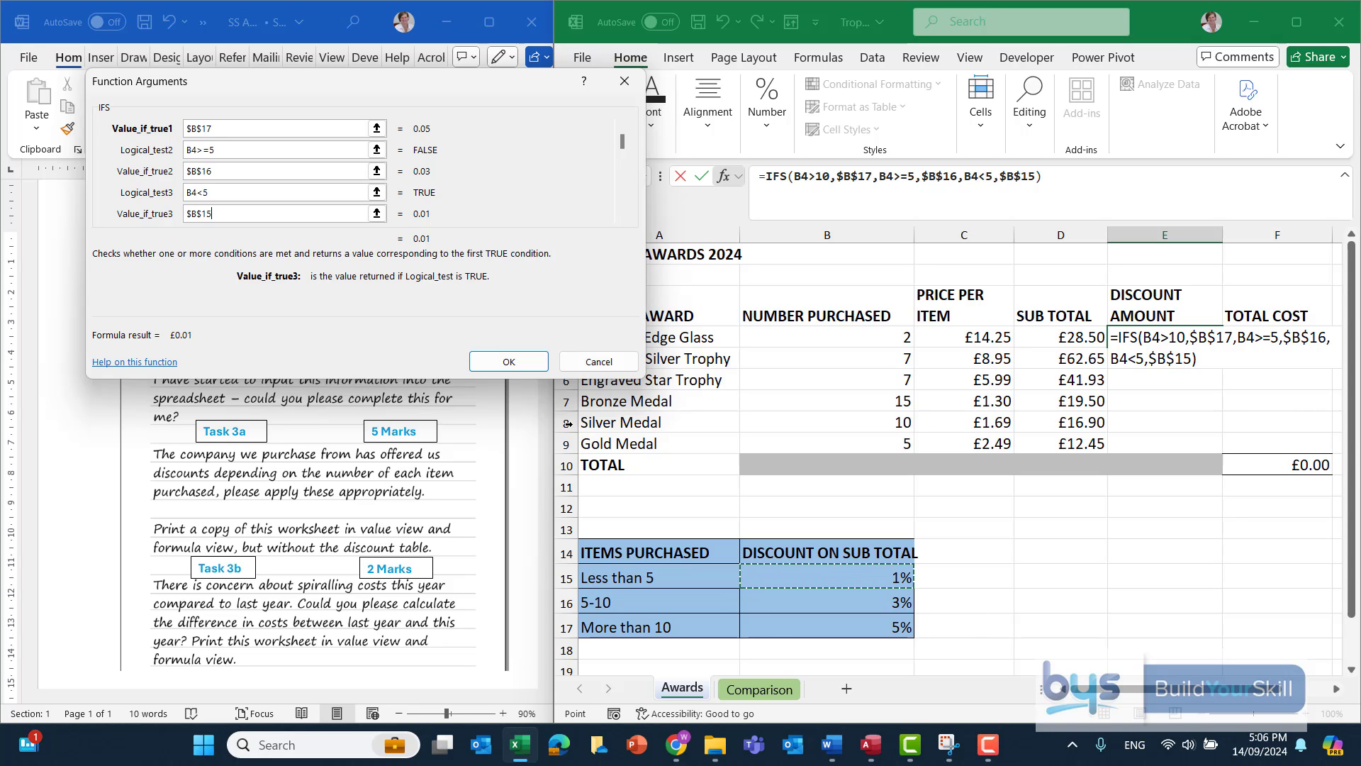
left_click(499, 365)
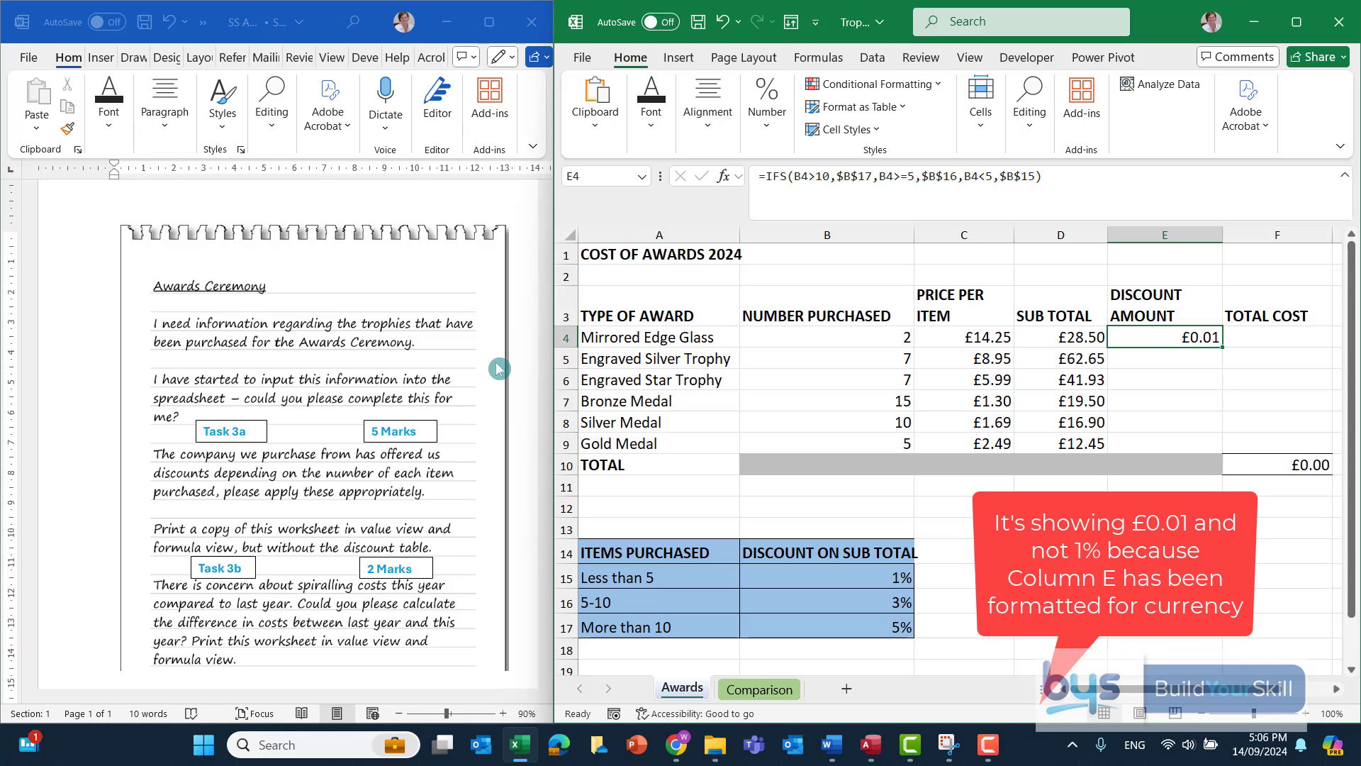
Multiply the IFS result in E4 by the sub total in D4 and fill the formula down to E9
left_click(1075, 179)
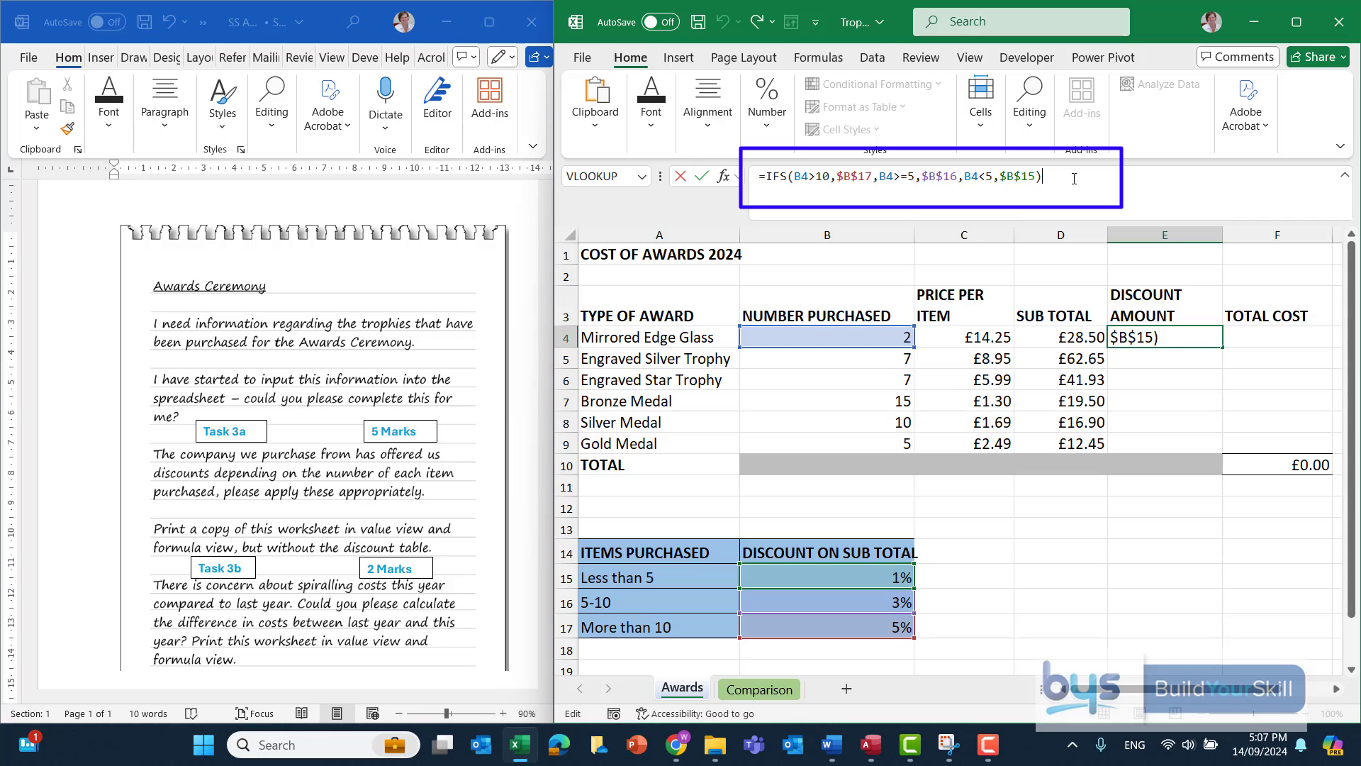
type("*")
left_click(1065, 337)
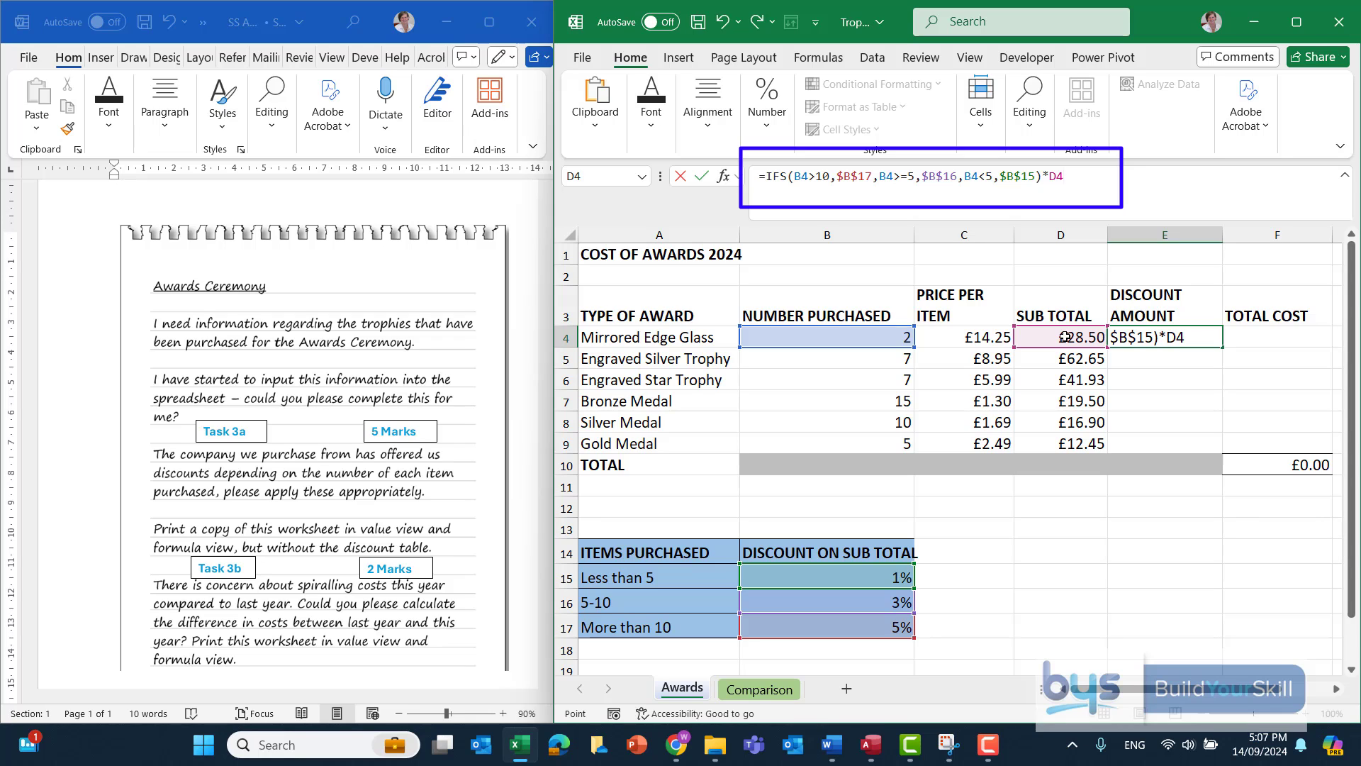
key("Return")
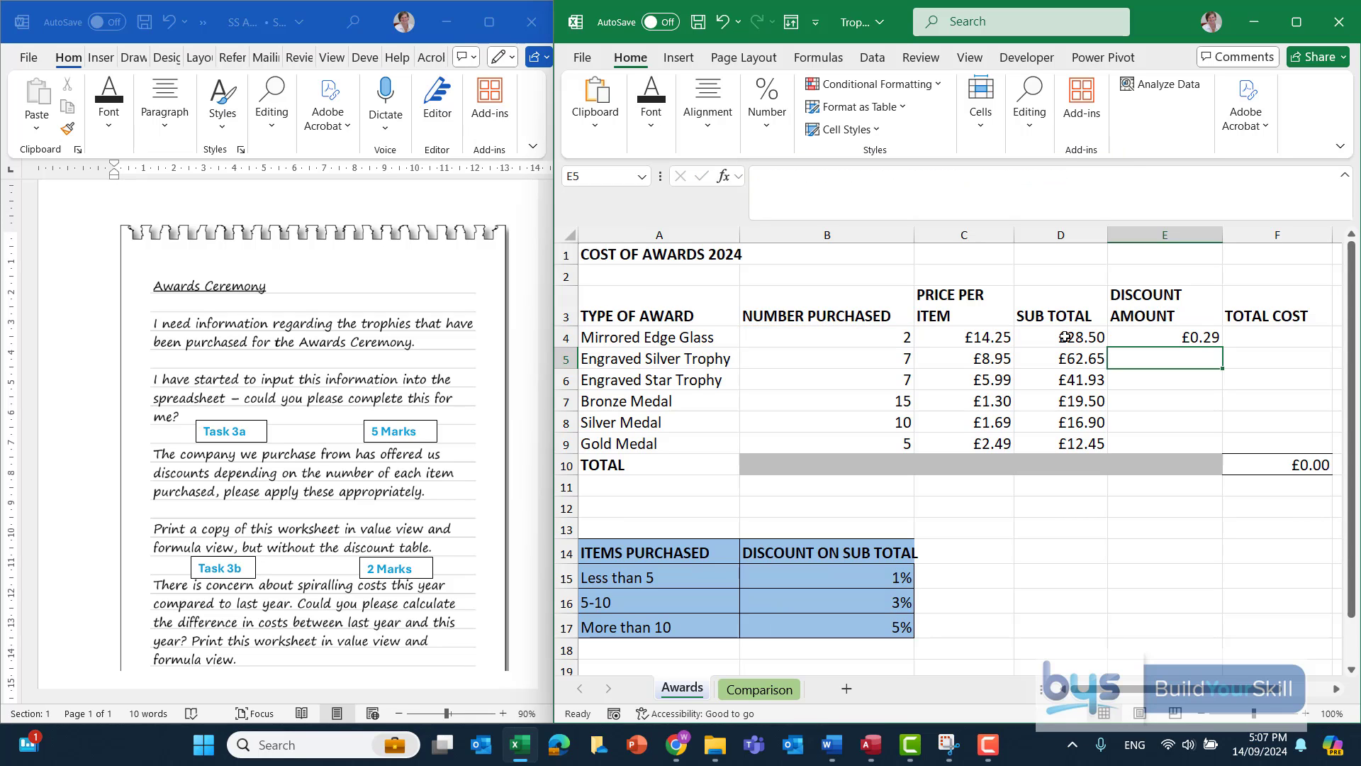
left_click(1165, 333)
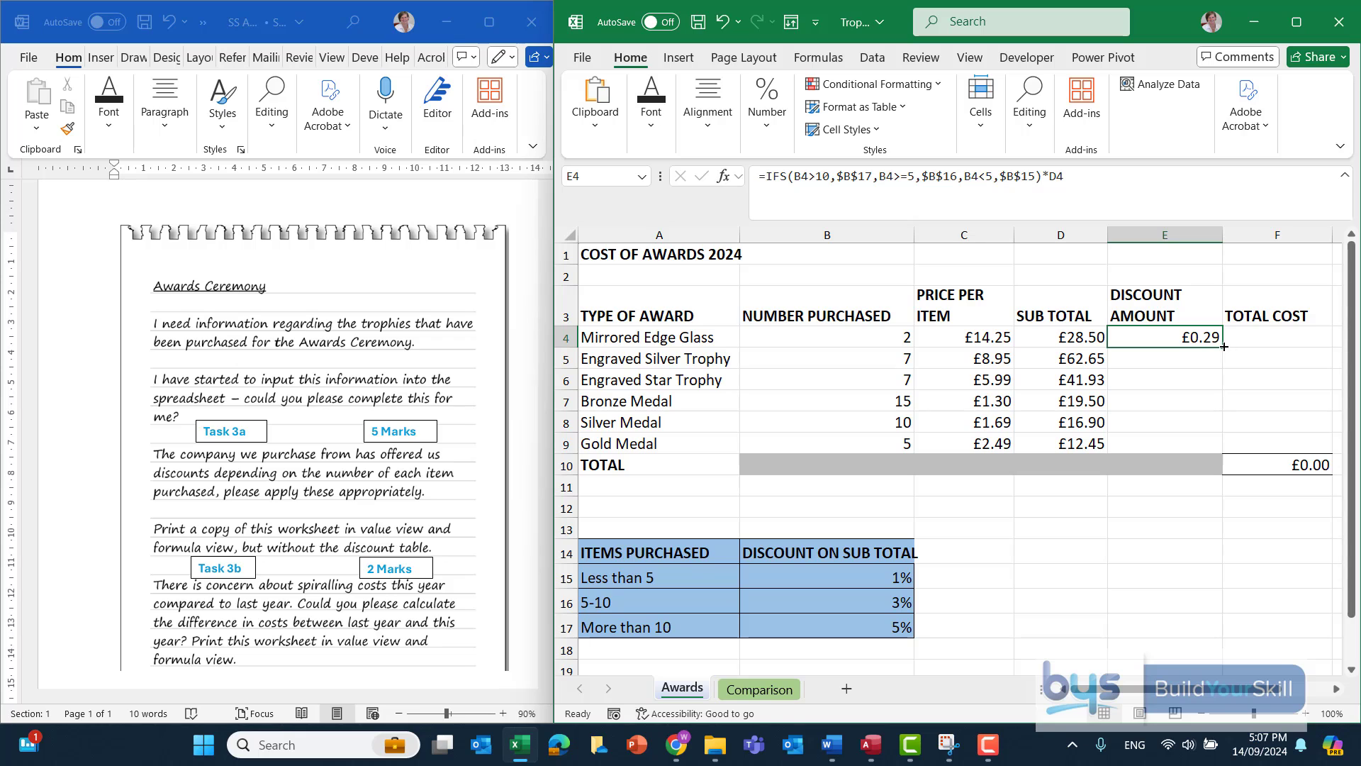
left_click_drag(1224, 346, 1213, 441)
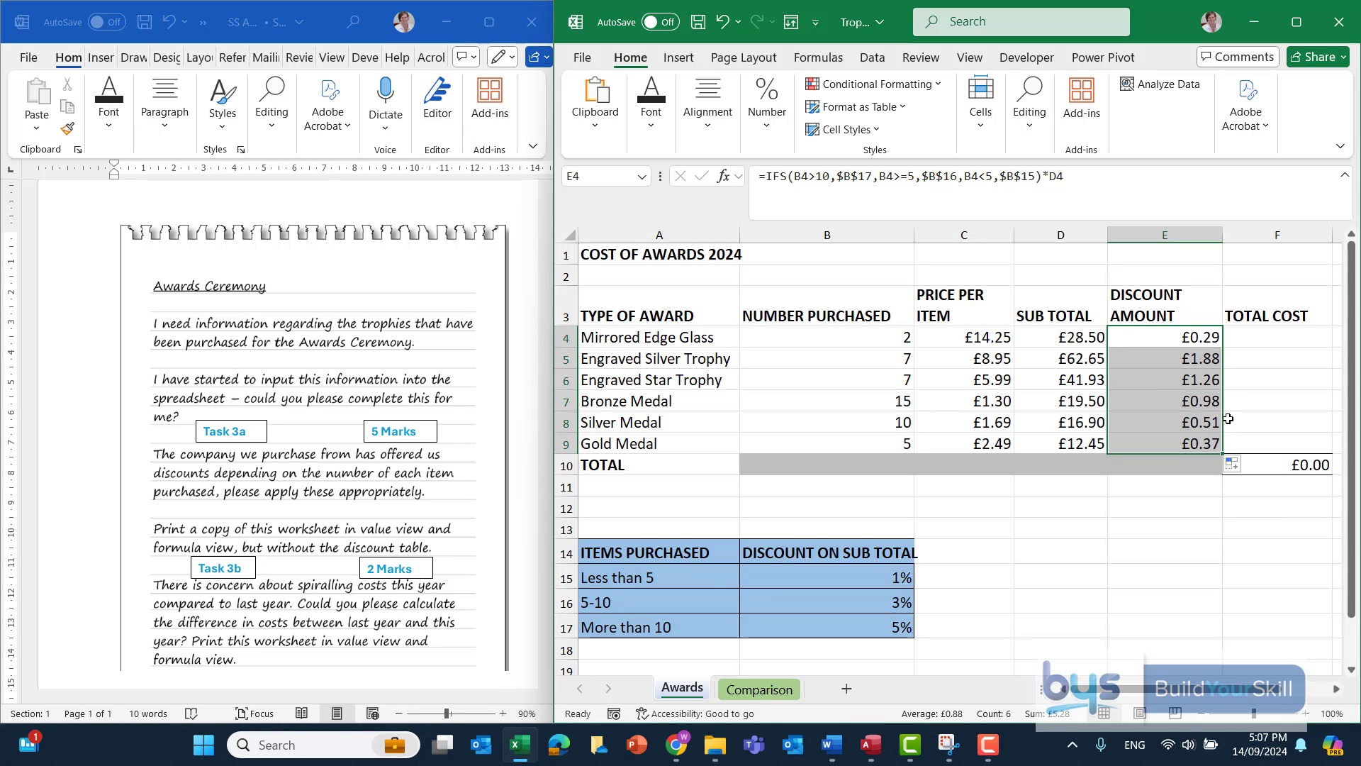
Calculate the total cost in F4 as D4-E4 and fill the formula down to F9
left_click(1245, 335)
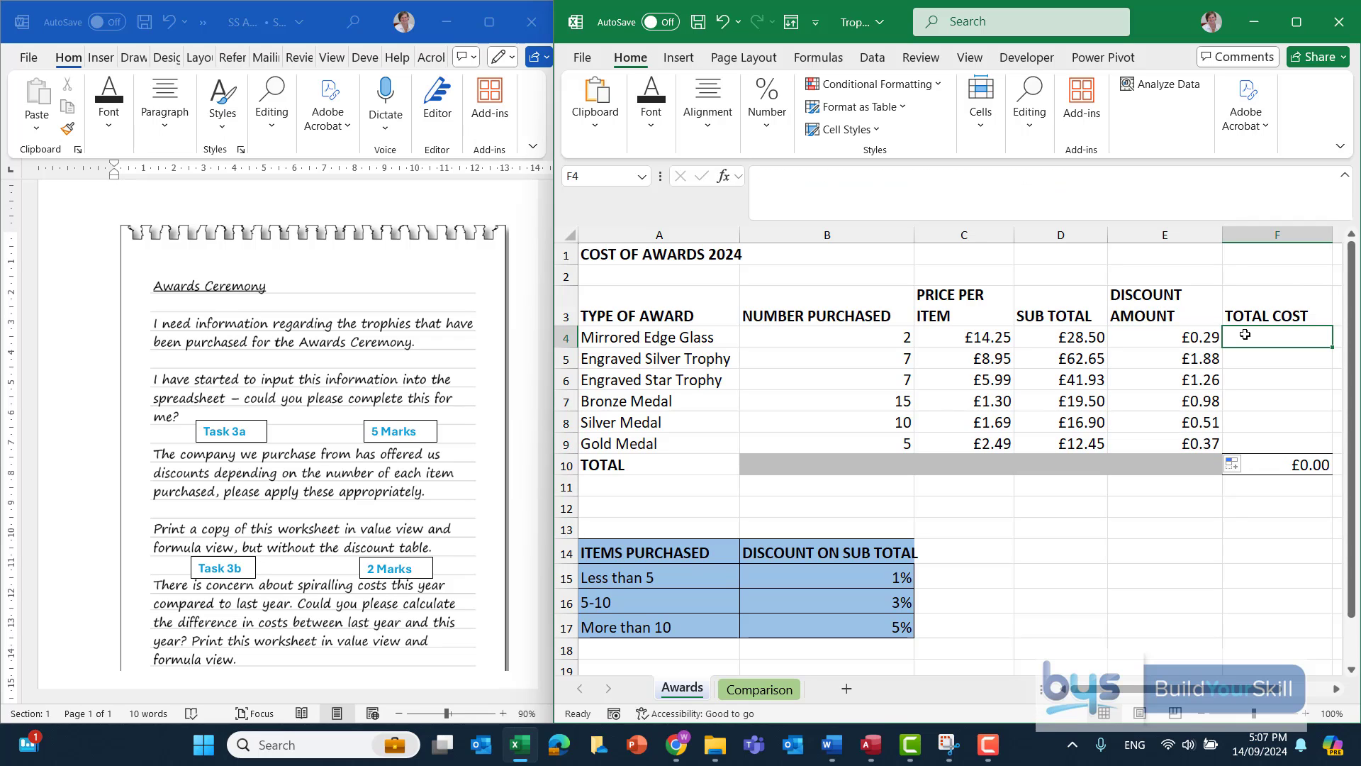
type("=")
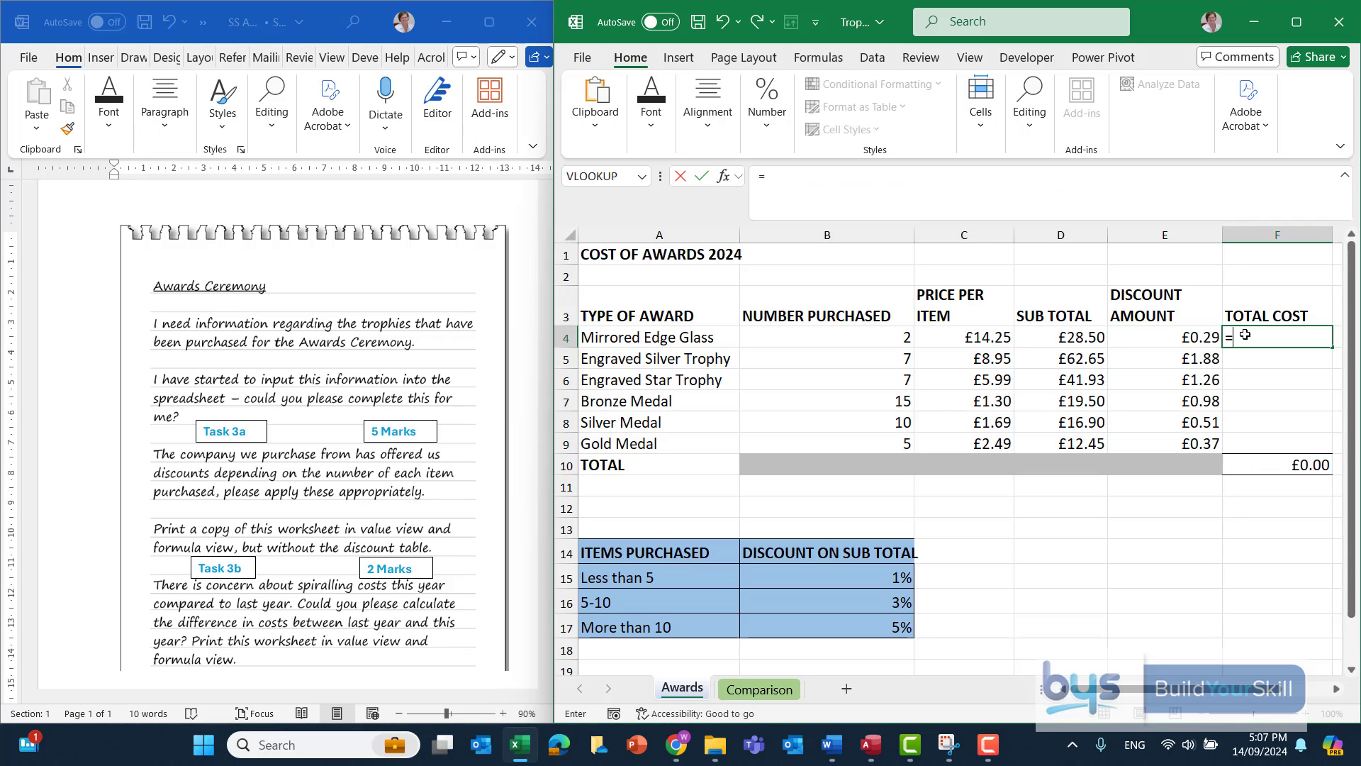
left_click(1063, 339)
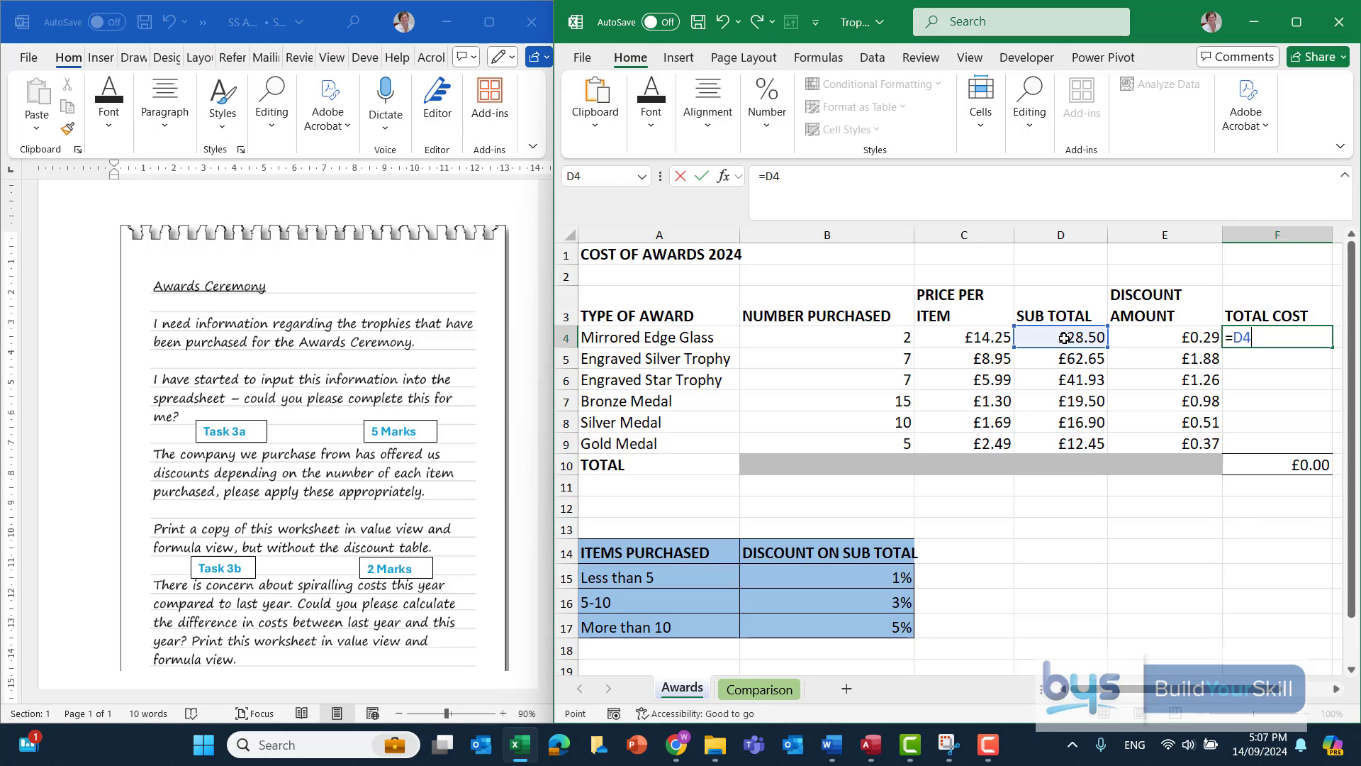
type("-")
left_click(1160, 336)
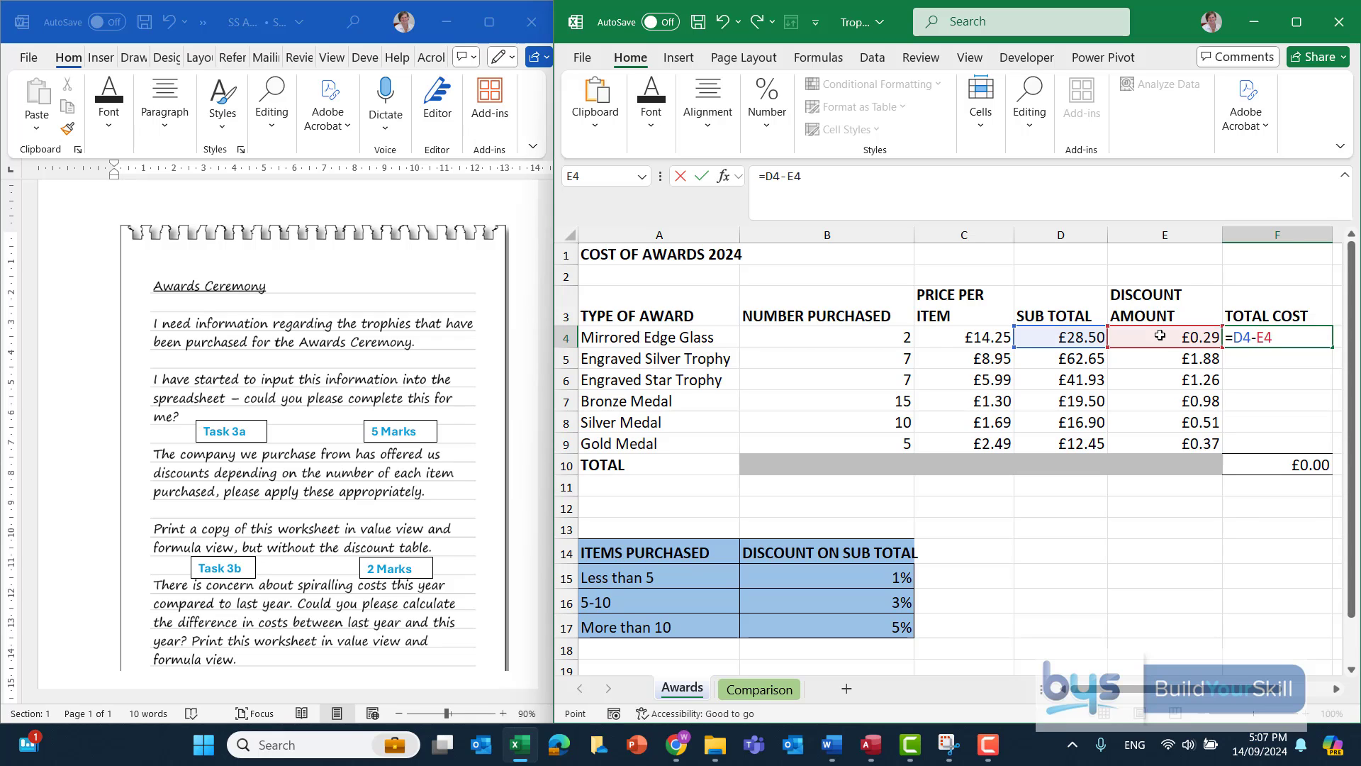
key("Return")
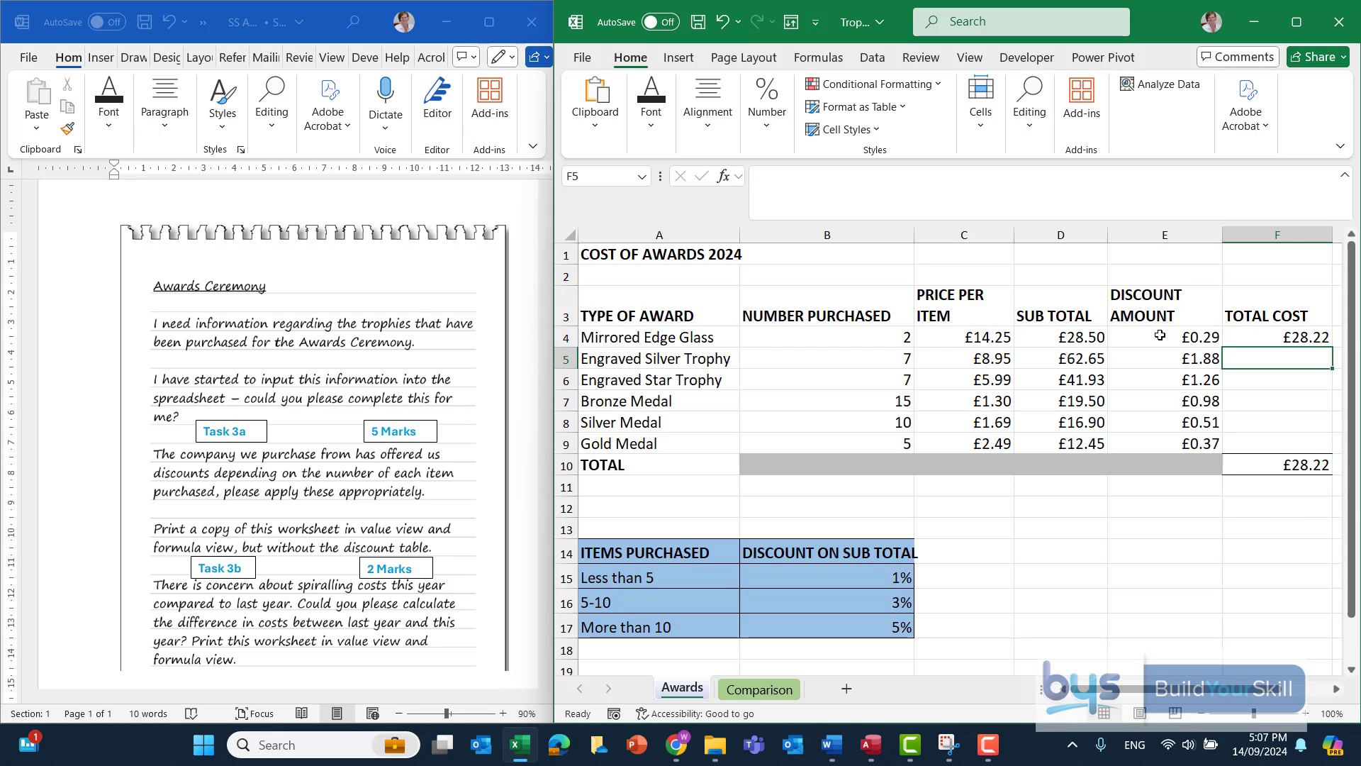
left_click(1316, 335)
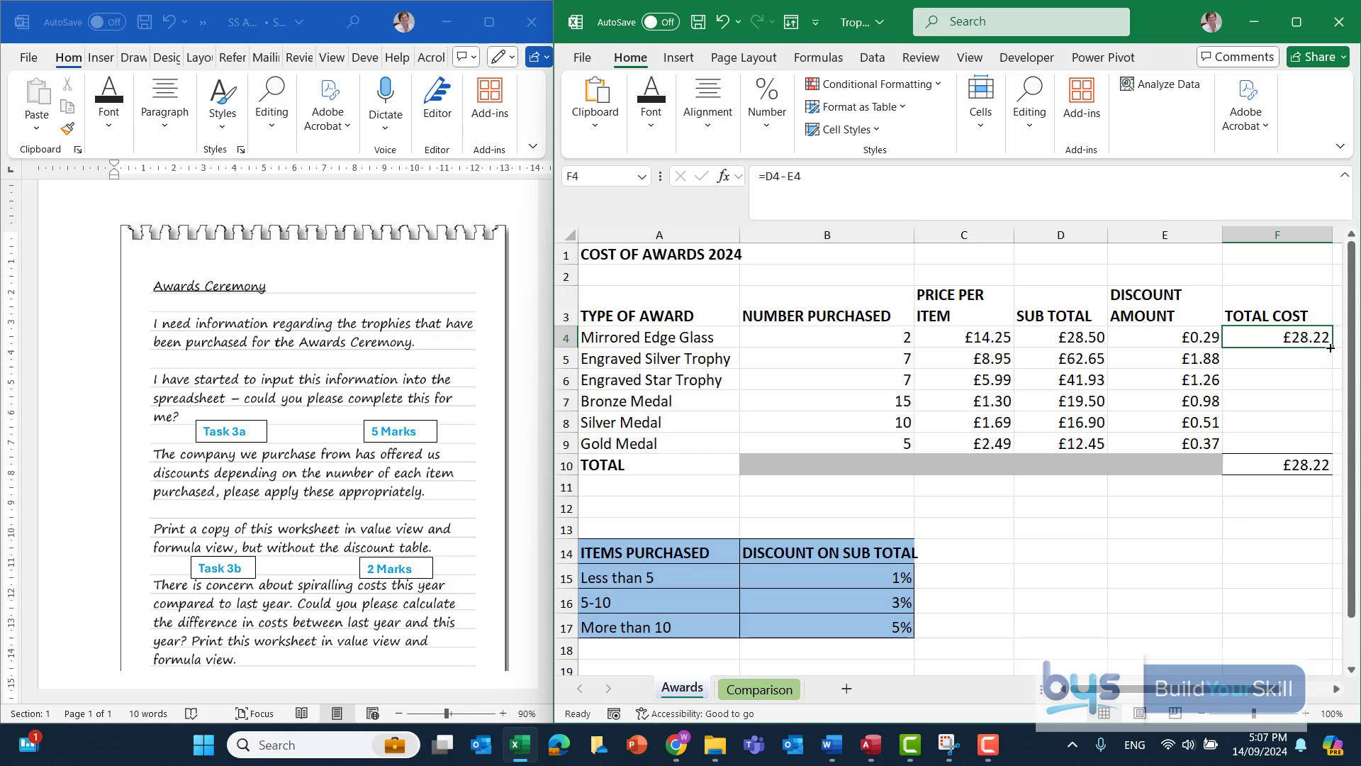
left_click_drag(1325, 347, 1320, 447)
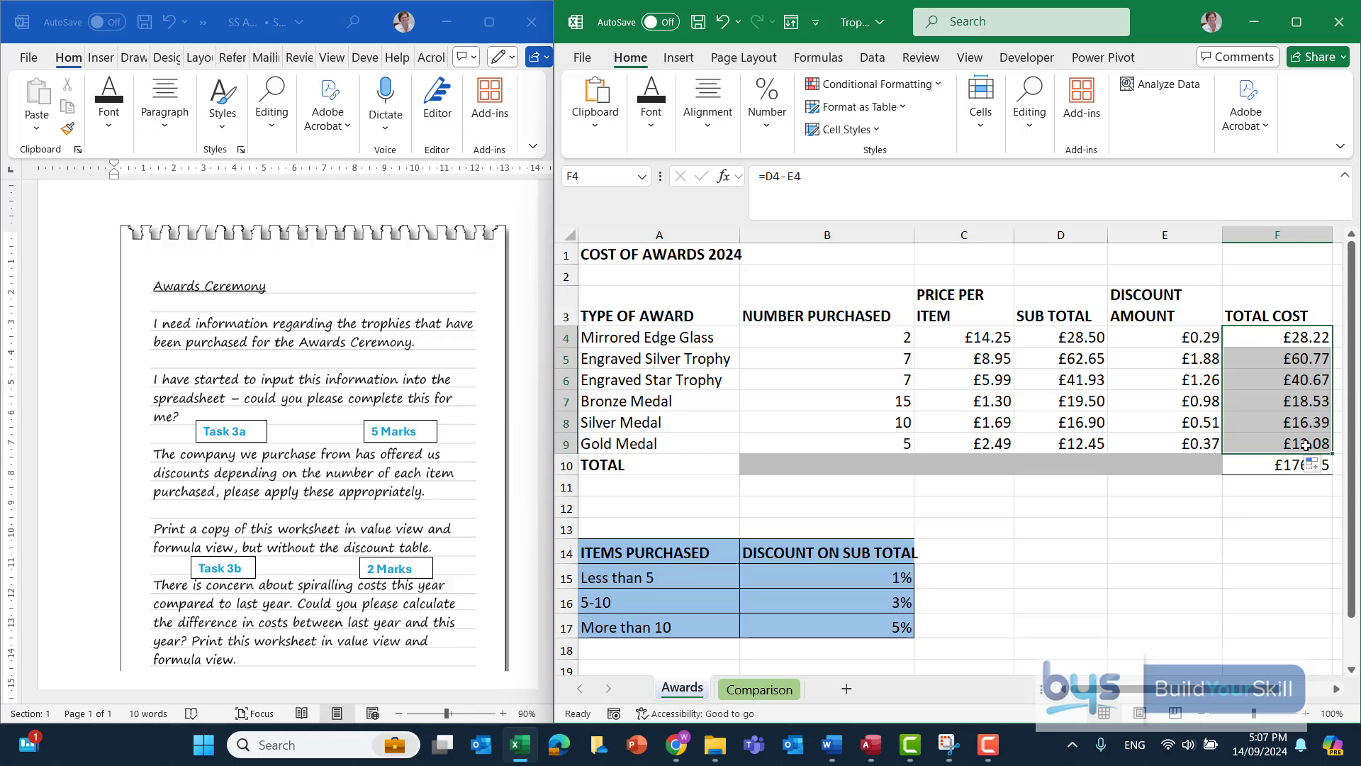
left_click(1140, 513)
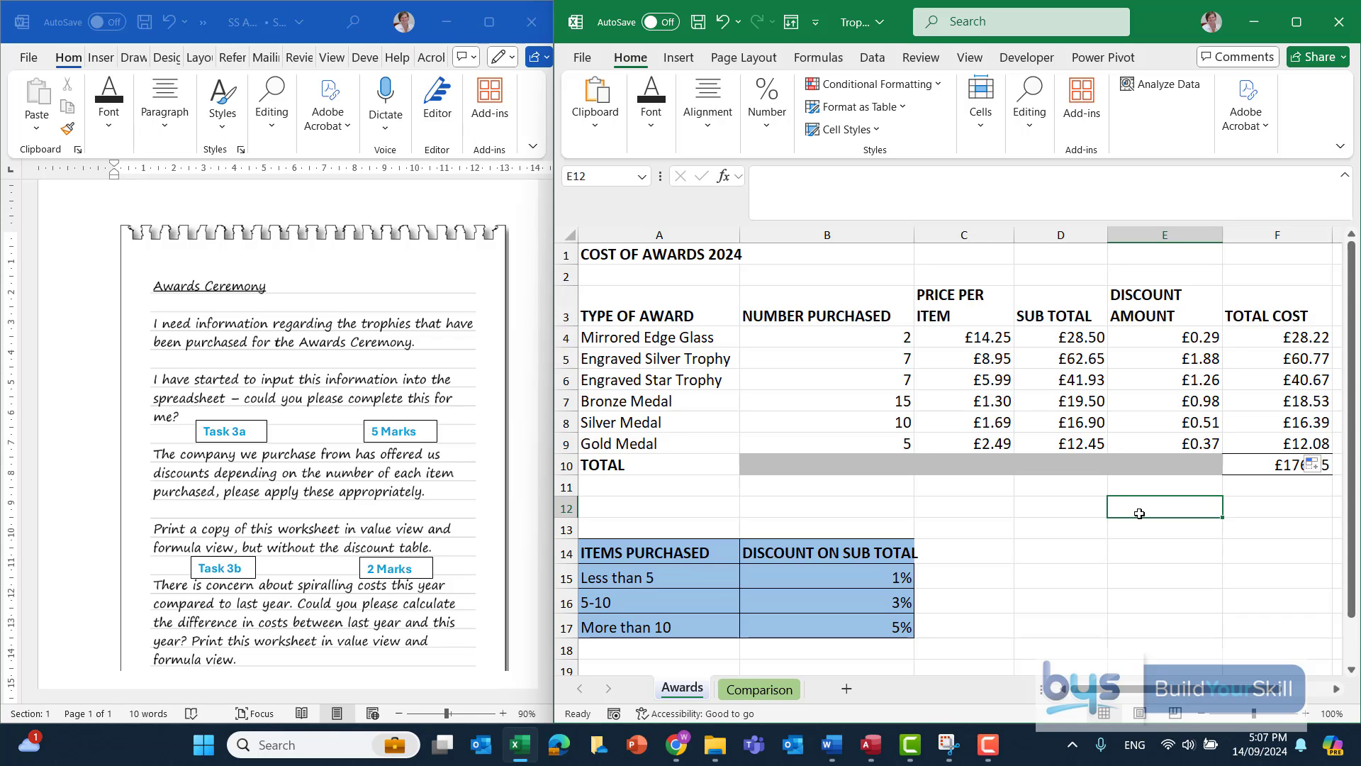
Remove the IFS formulas from E4:E9 and start an IF function in E4 testing B4>10 and returning the absolute reference $B$17
key("ctrl+z")
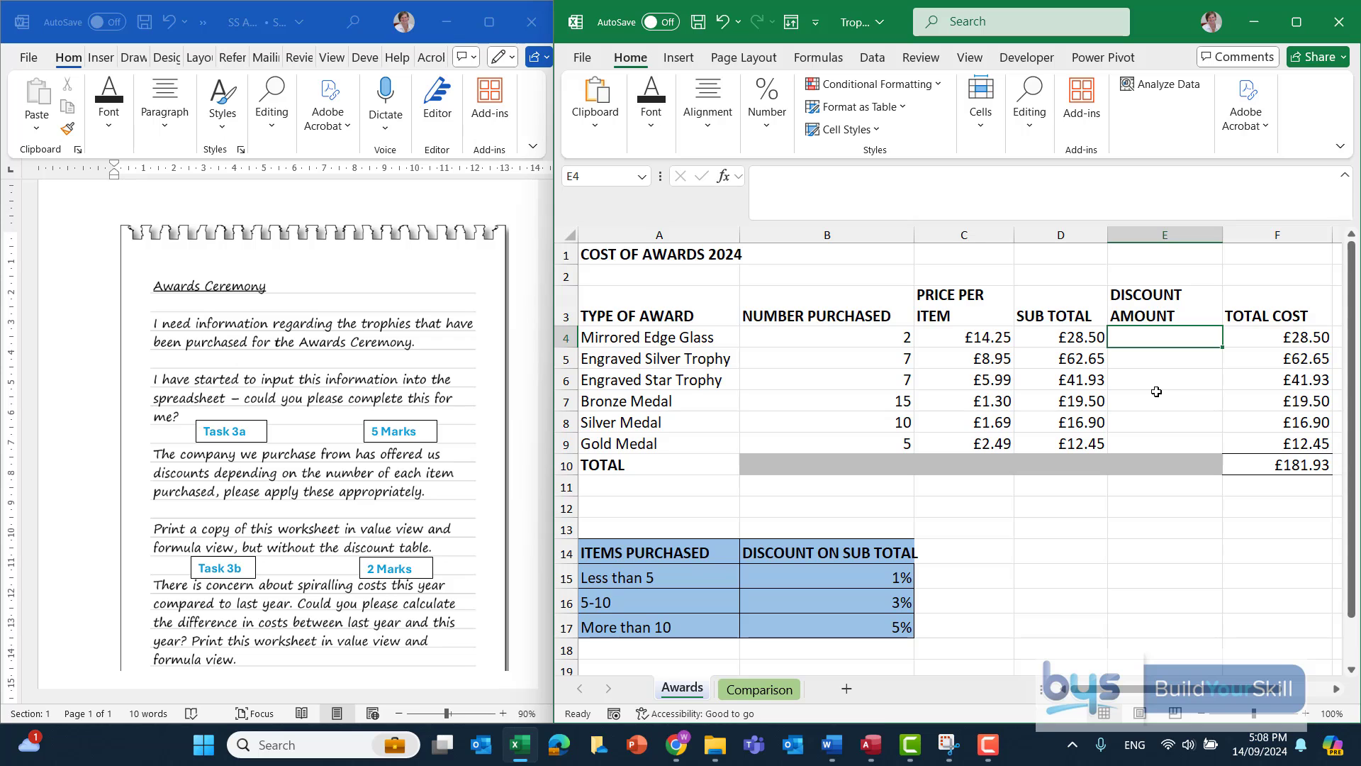
type("=")
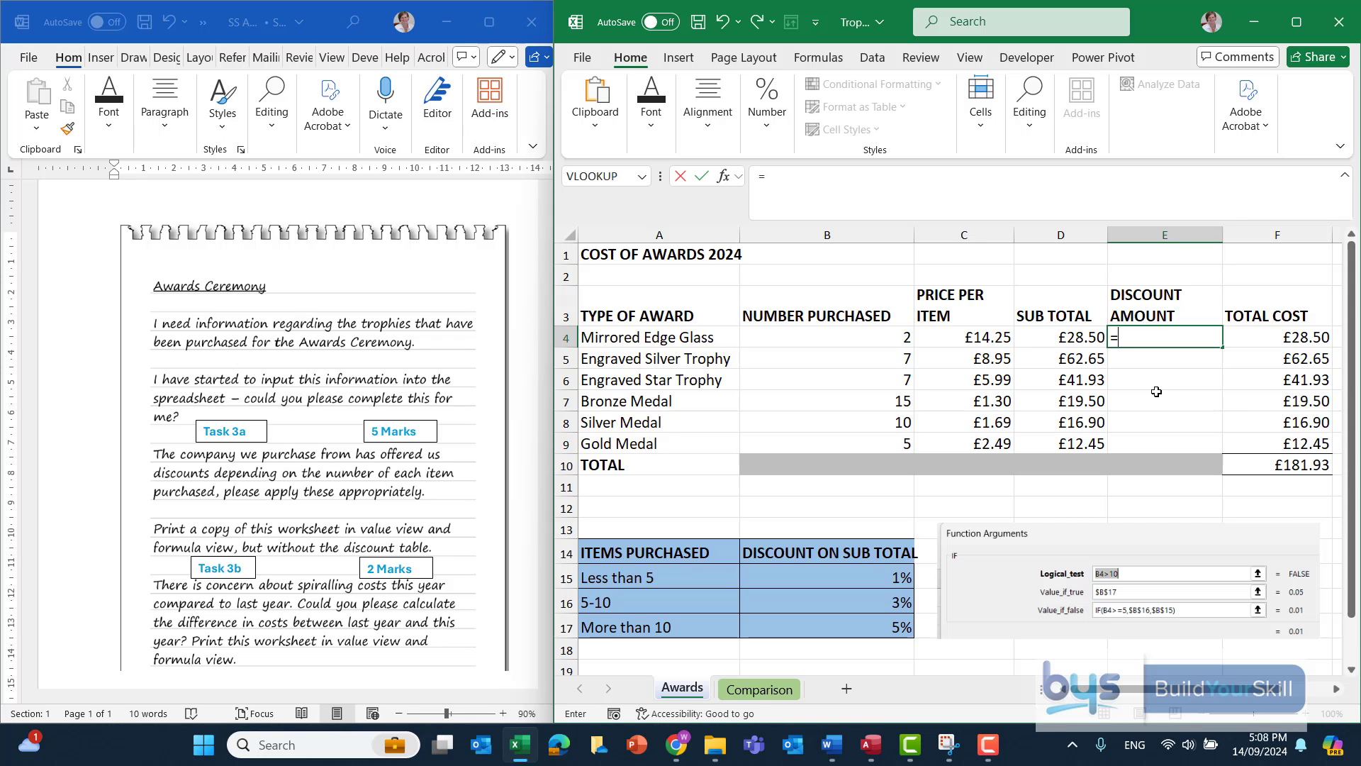
type("IF(")
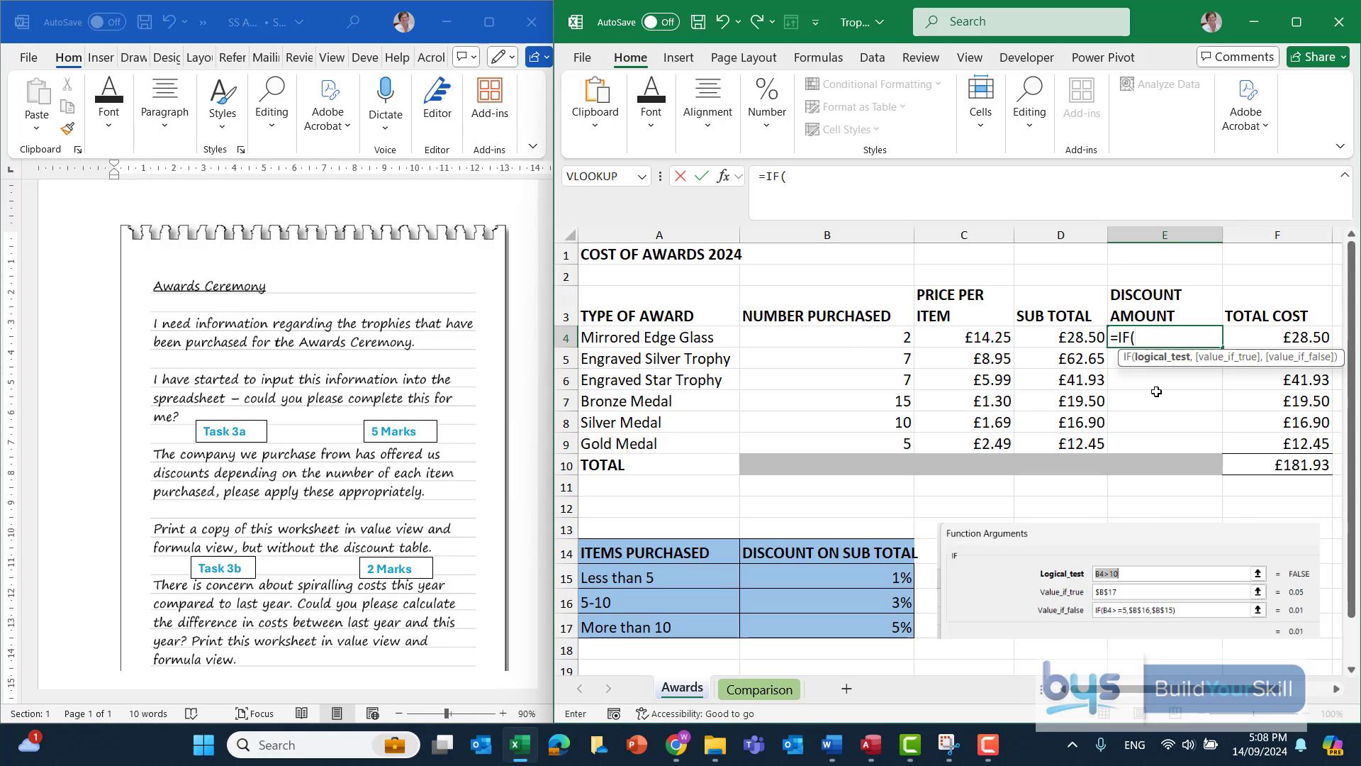
left_click(823, 337)
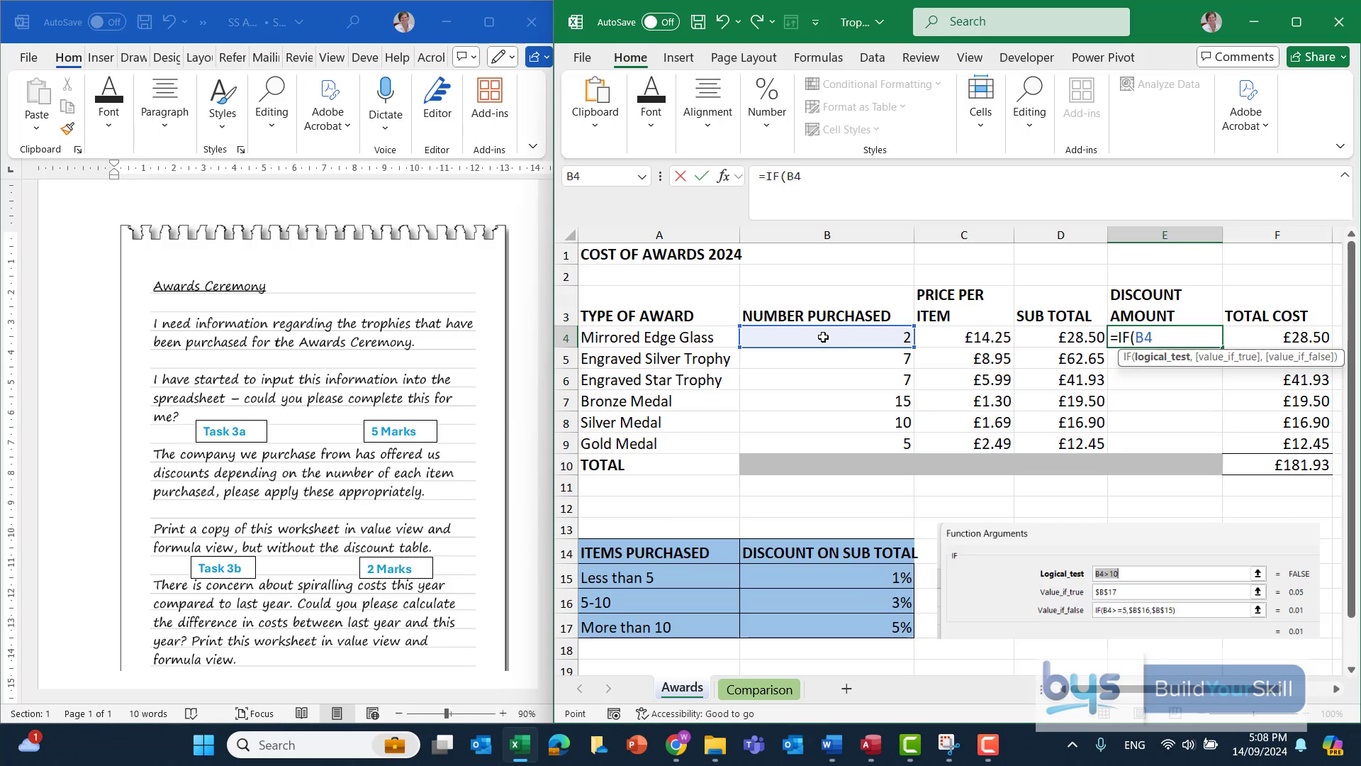
type(">10,")
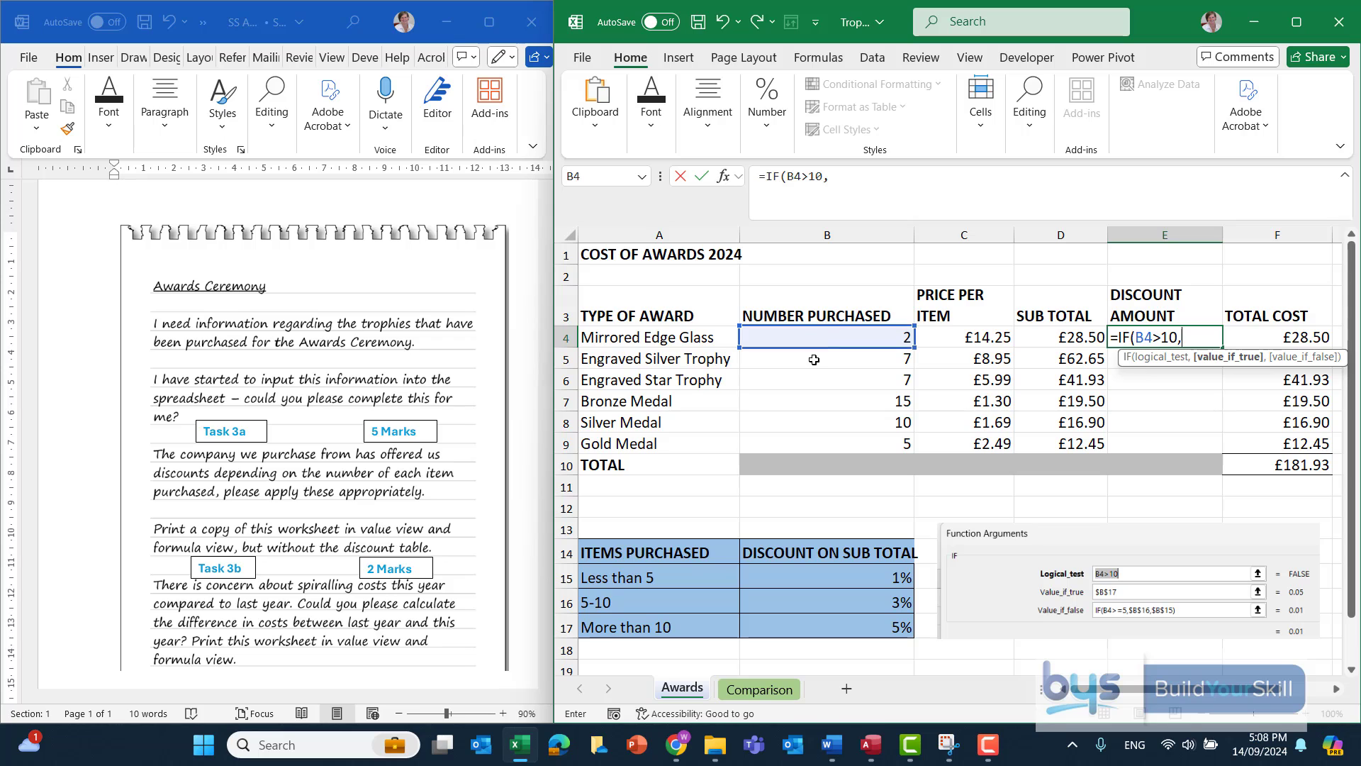
left_click(794, 629)
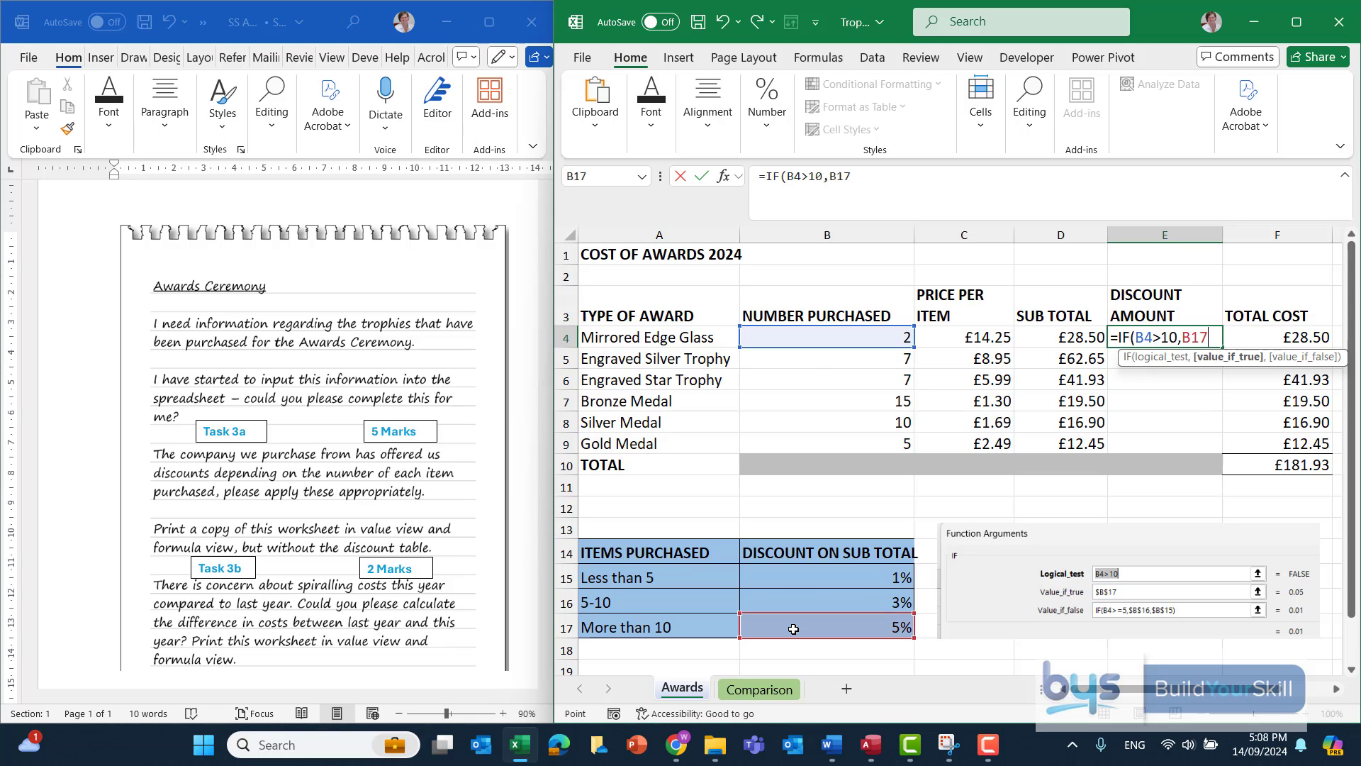
key("F4")
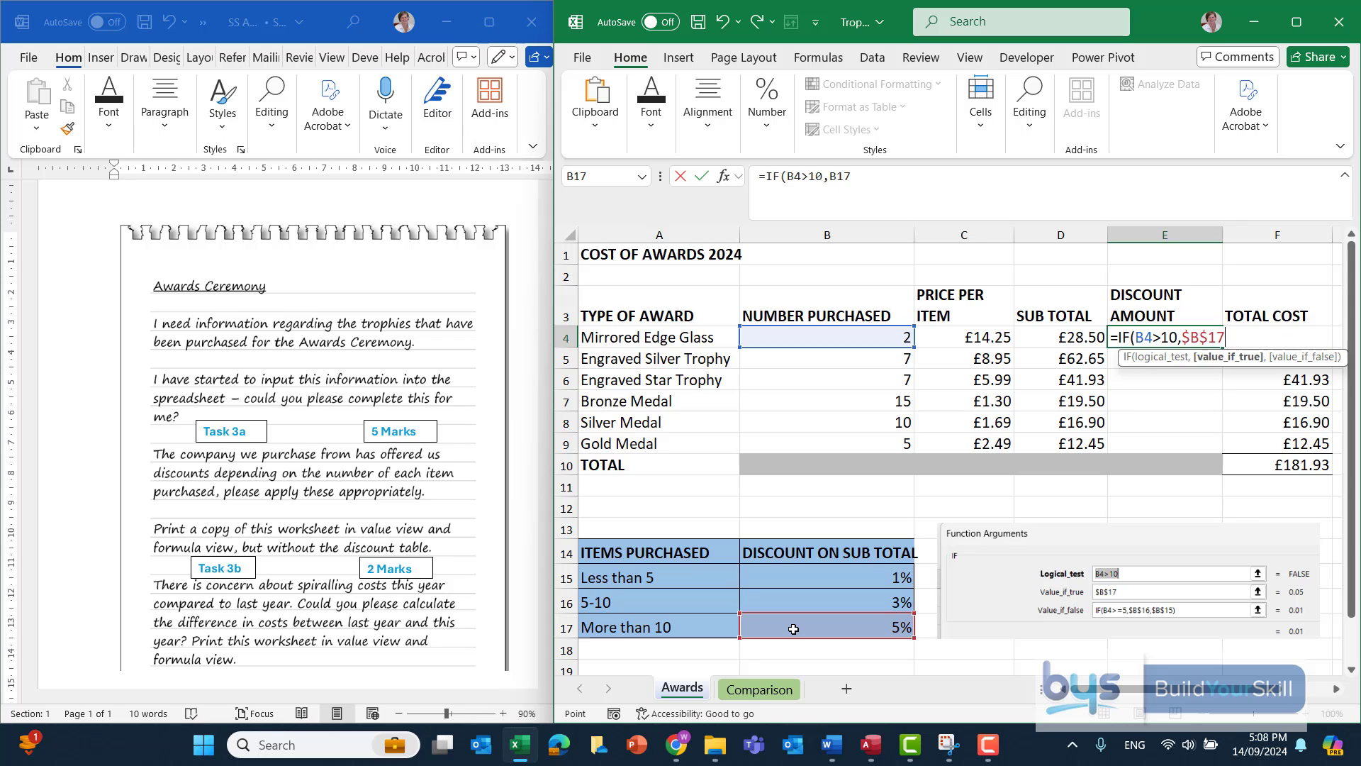
type(",")
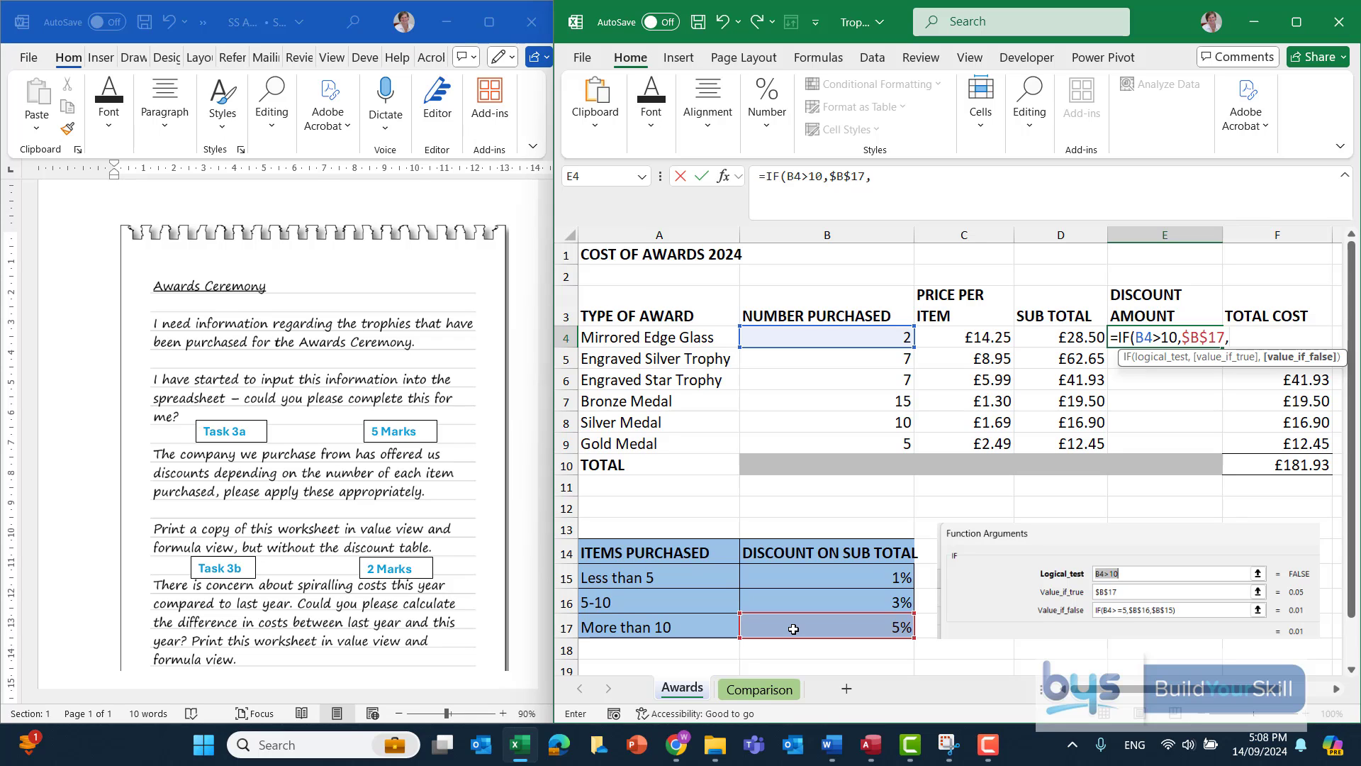
Nest a second IF as the value if false, testing B4>=5 and returning the absolute reference $B$16
type("IF(")
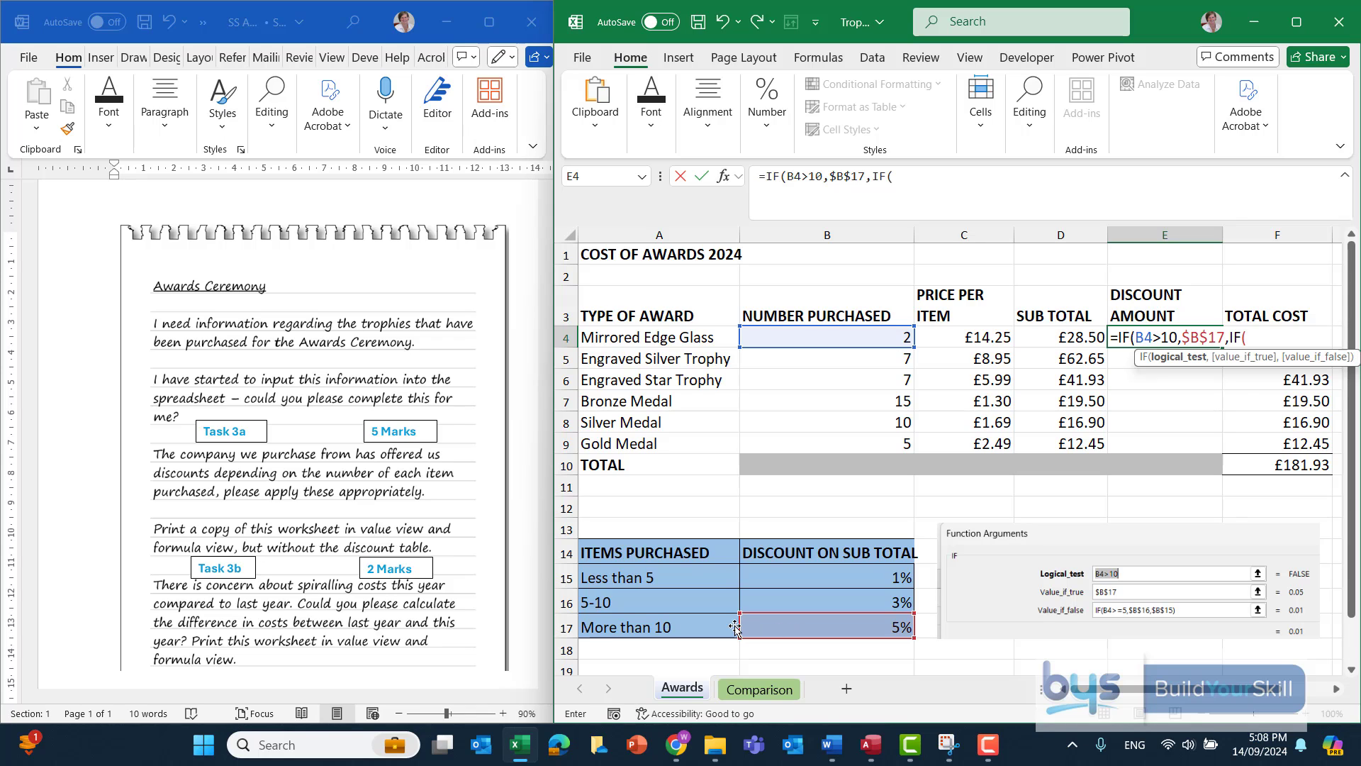
left_click(797, 333)
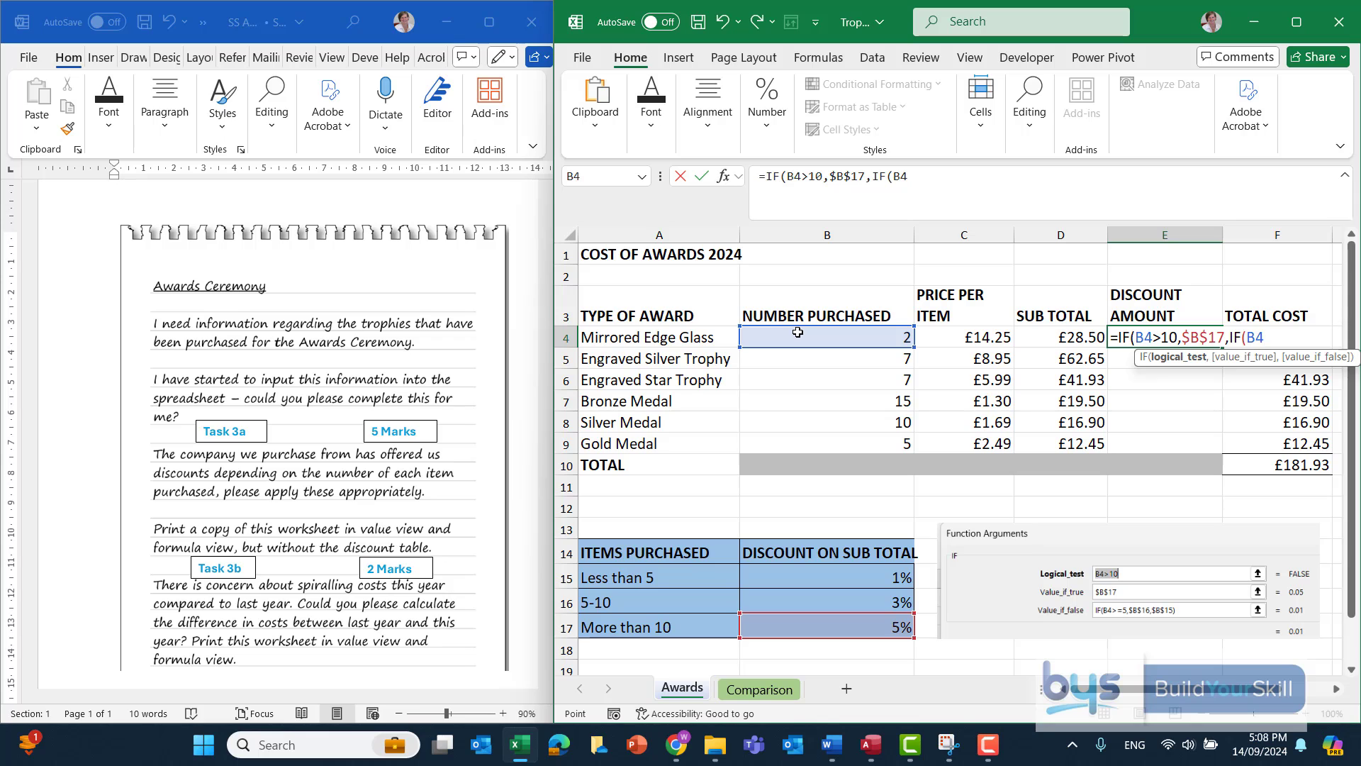
type(">=5,")
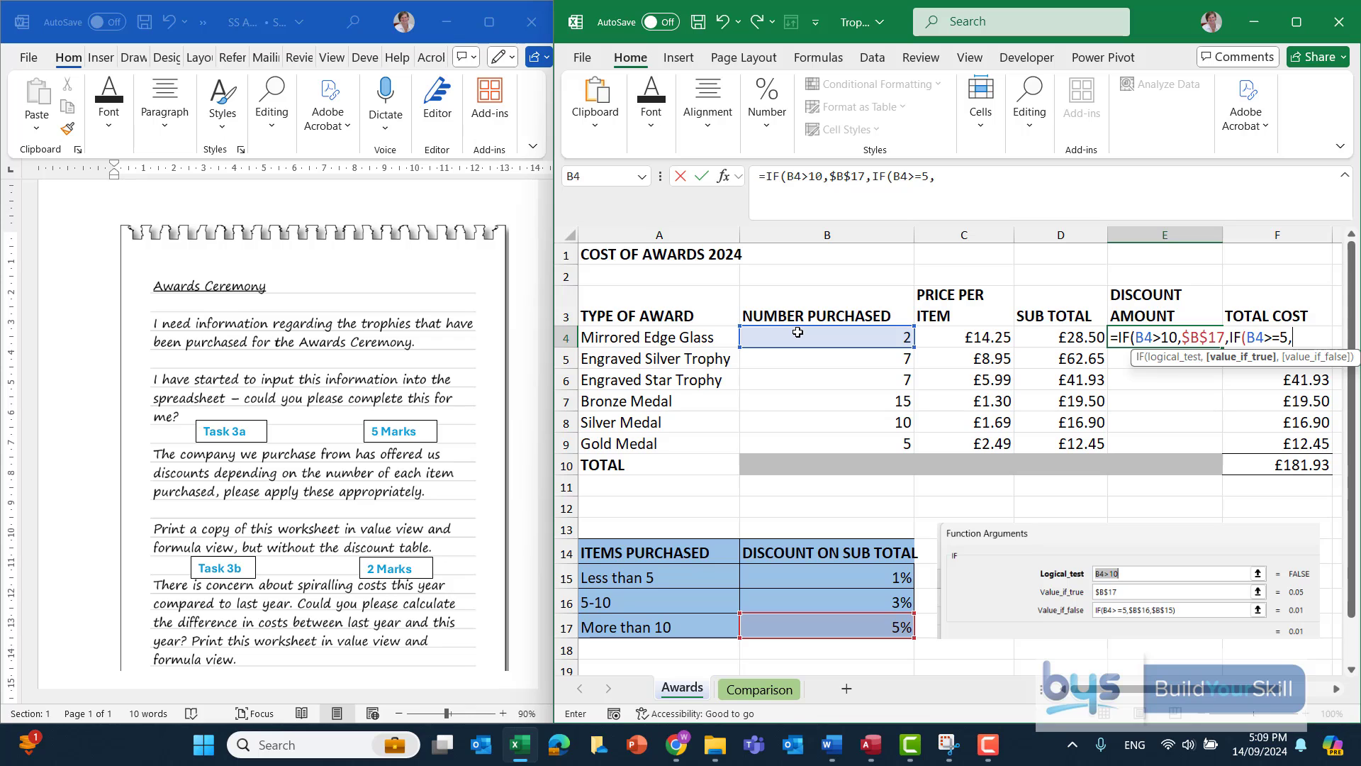
left_click(804, 603)
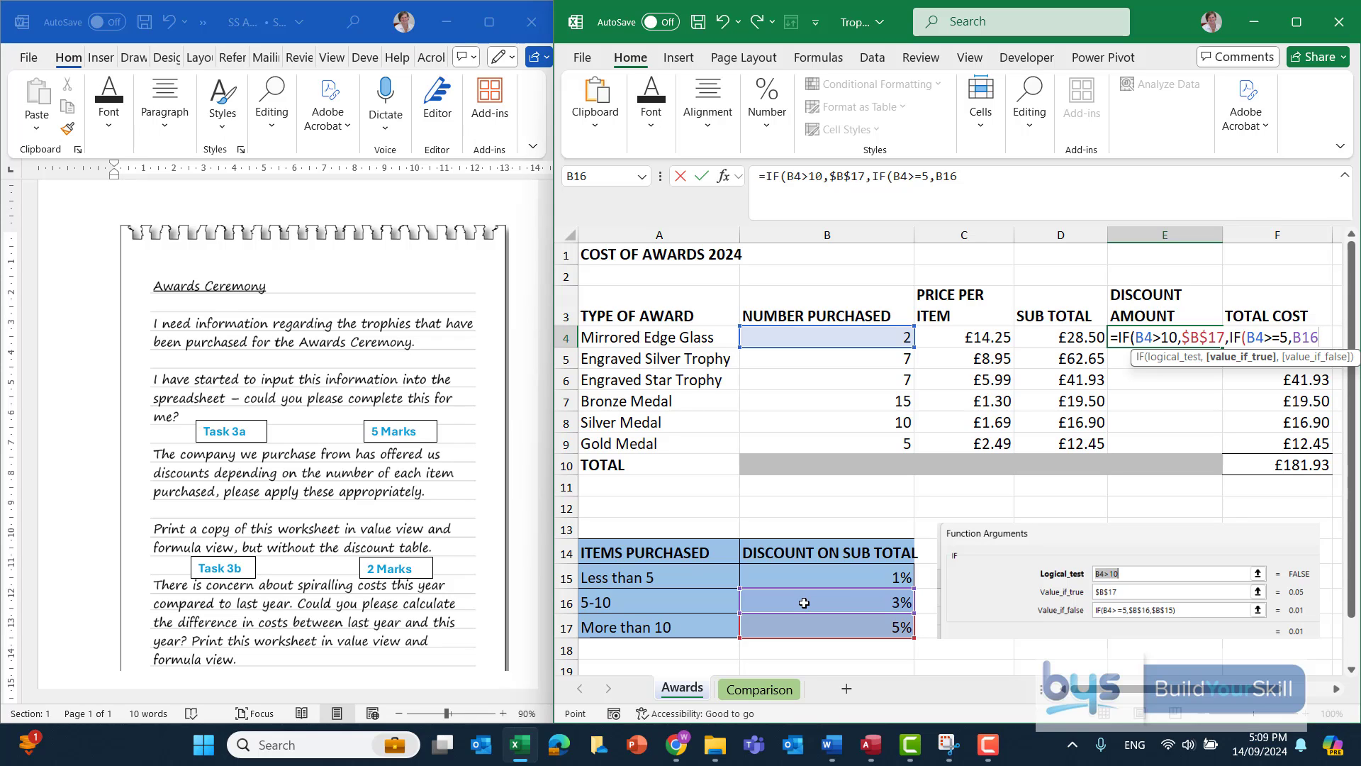
key("F4")
type(",")
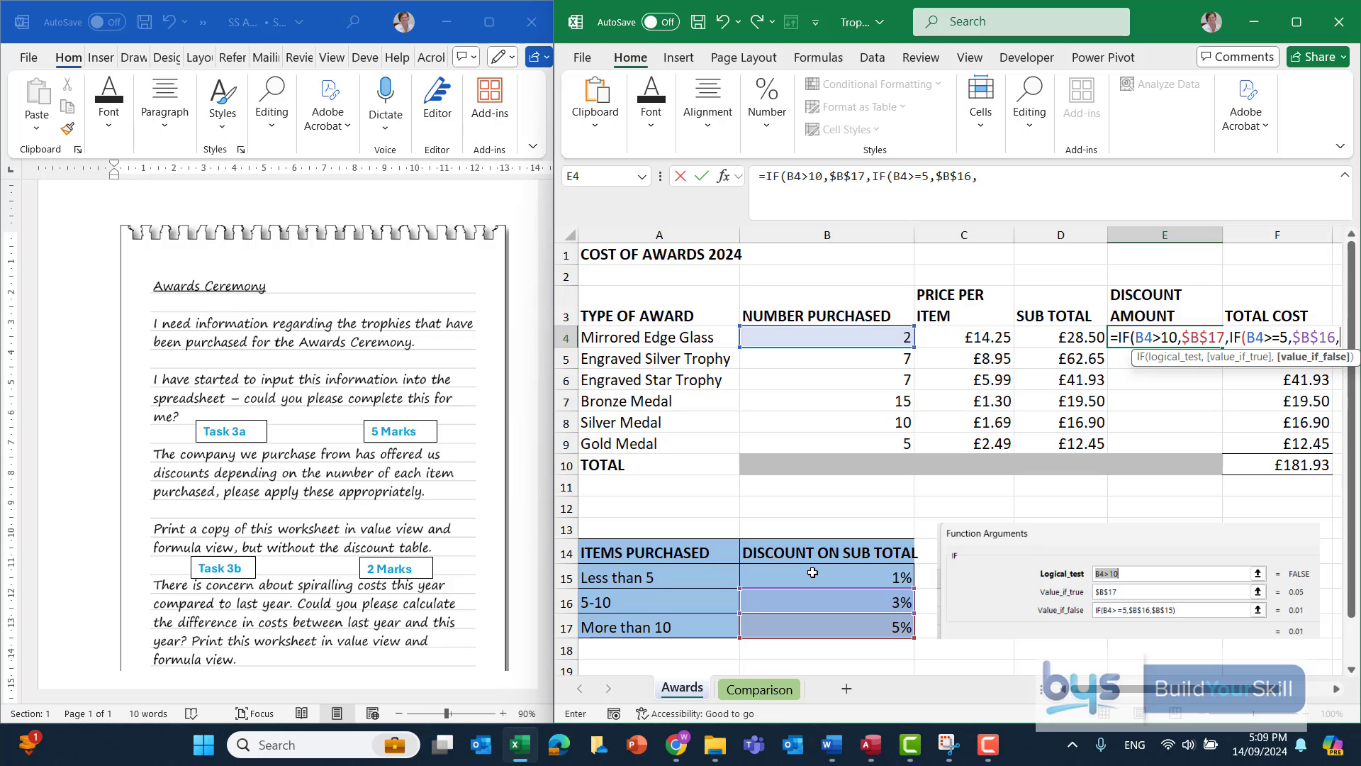
Return the absolute reference $B$15 when both tests are false and complete the nested IF formula in E4
left_click(813, 572)
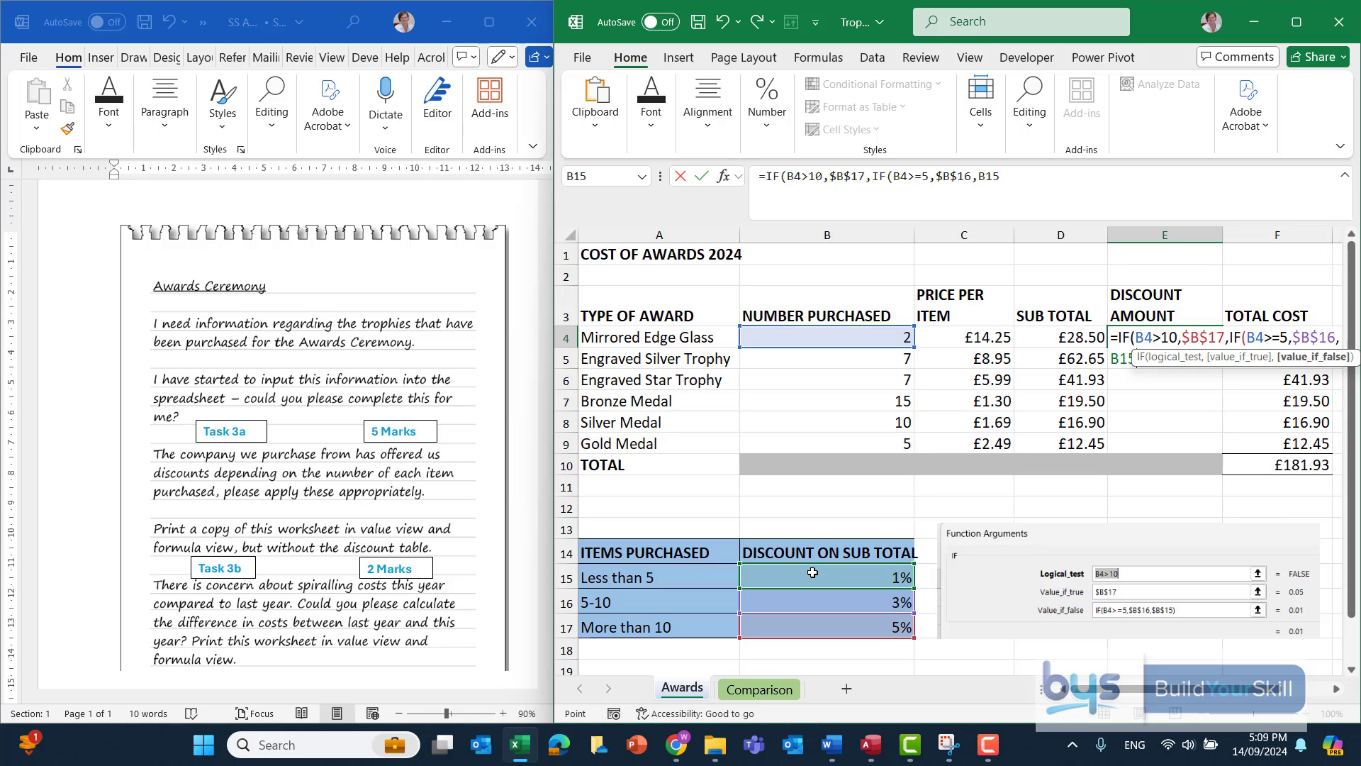
key("F4")
type(")")
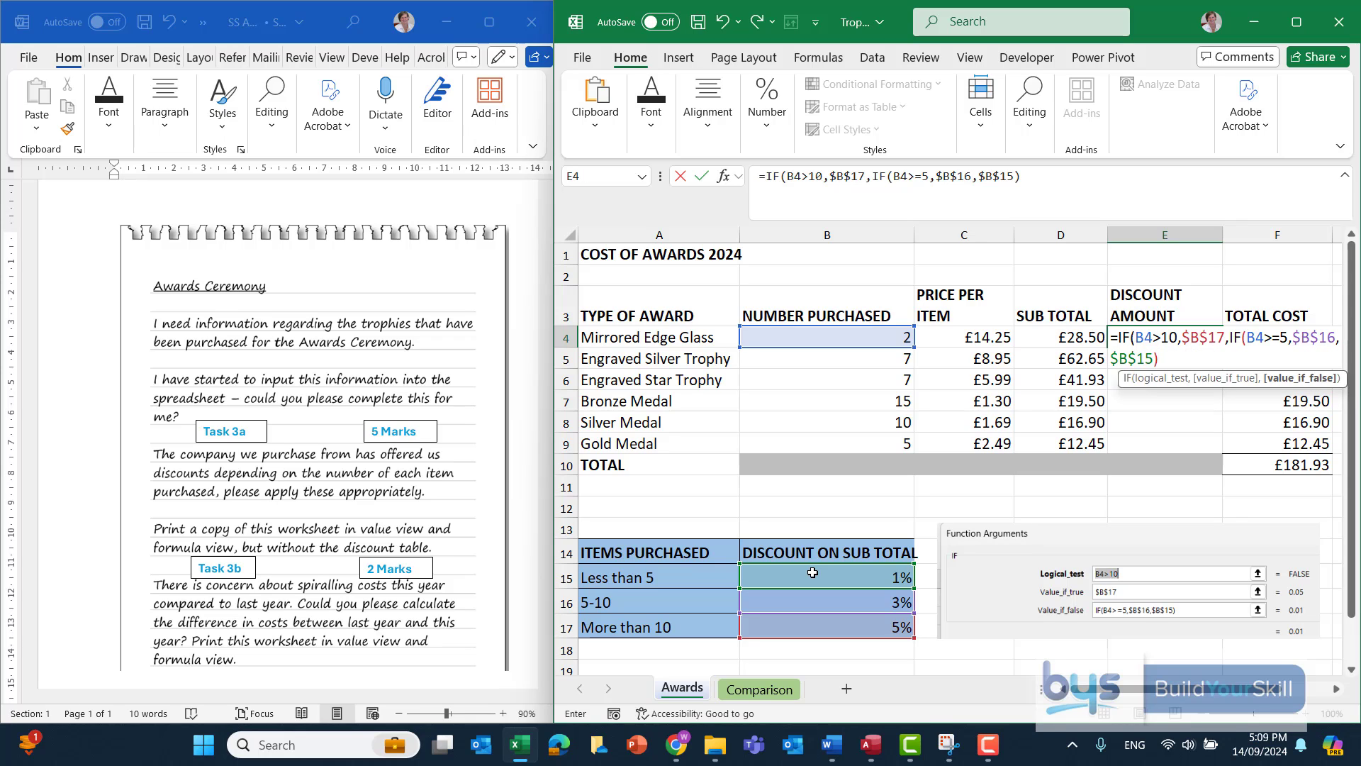
type(")")
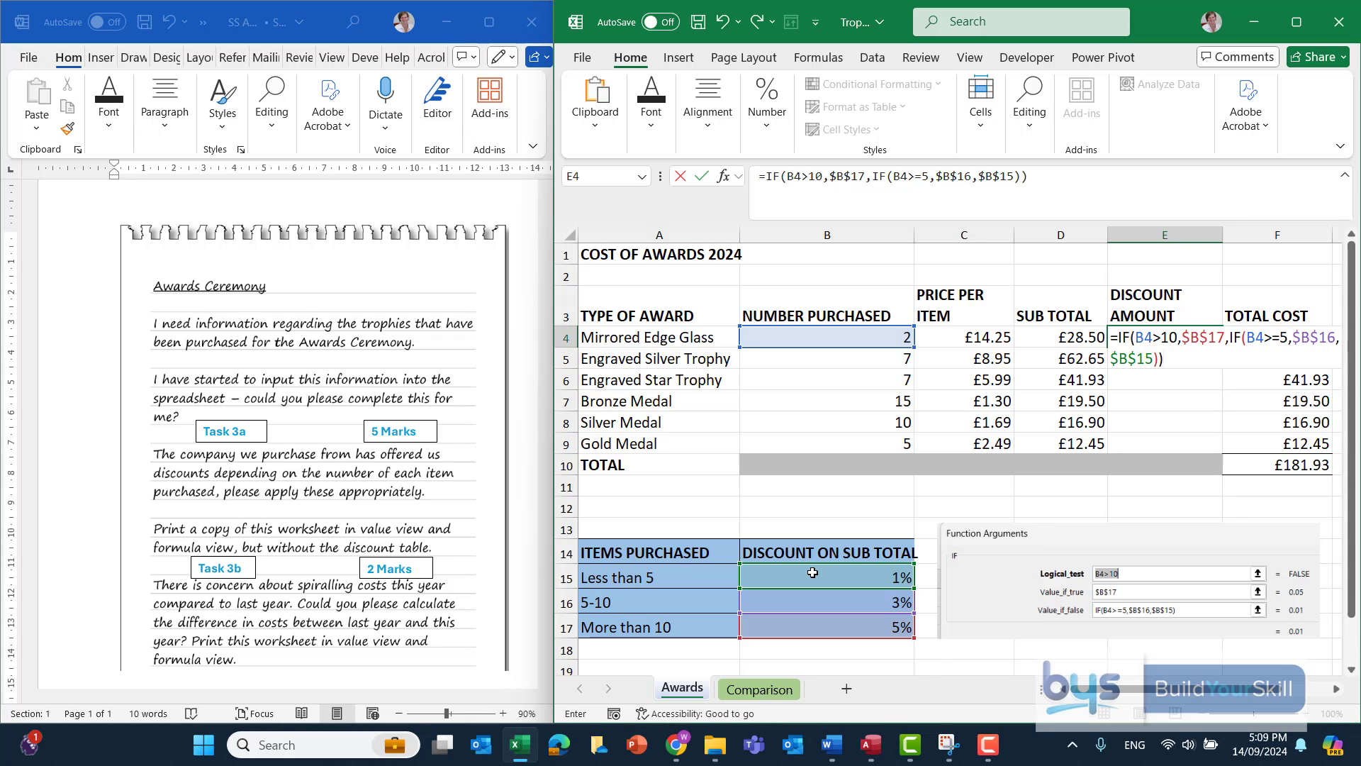
key("Return")
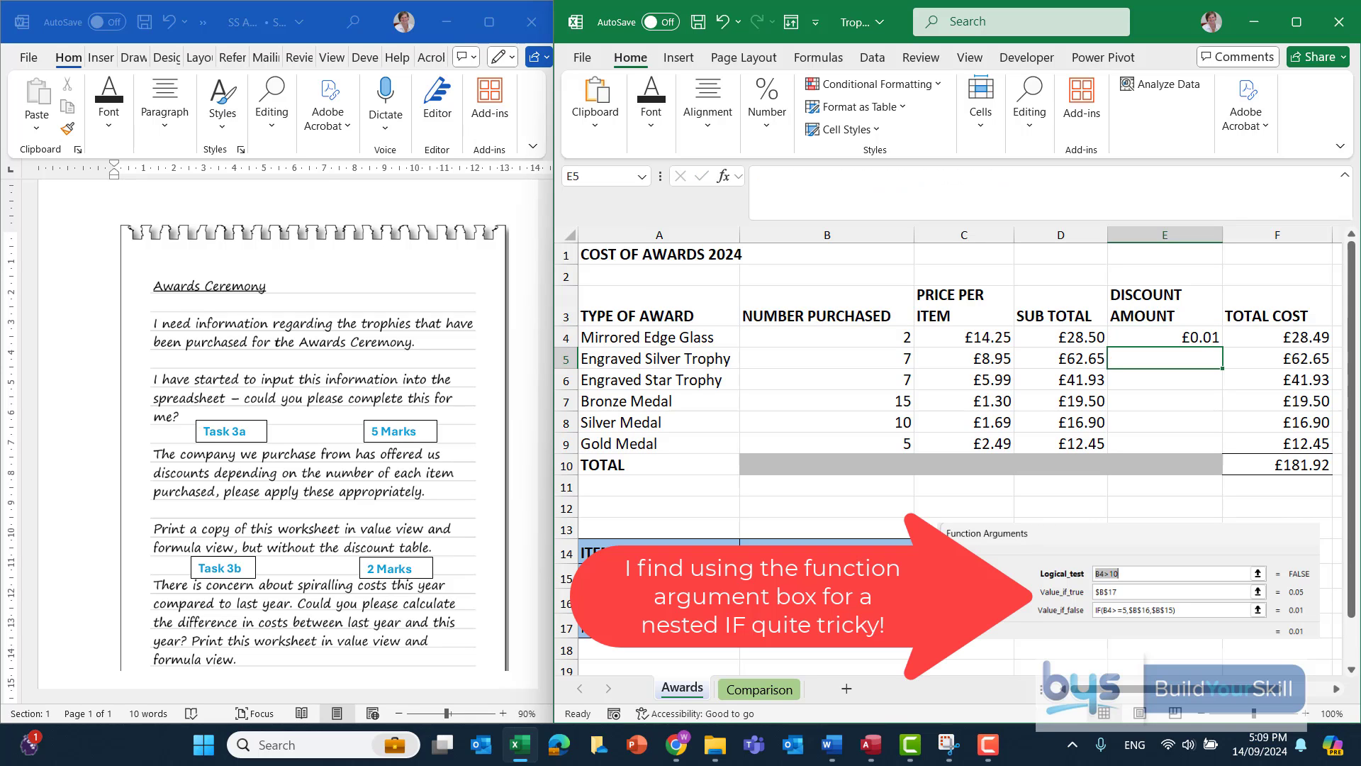
Multiply the nested IF result in E4 by the sub total in D4 and fill the formula down to E9
left_click(1145, 335)
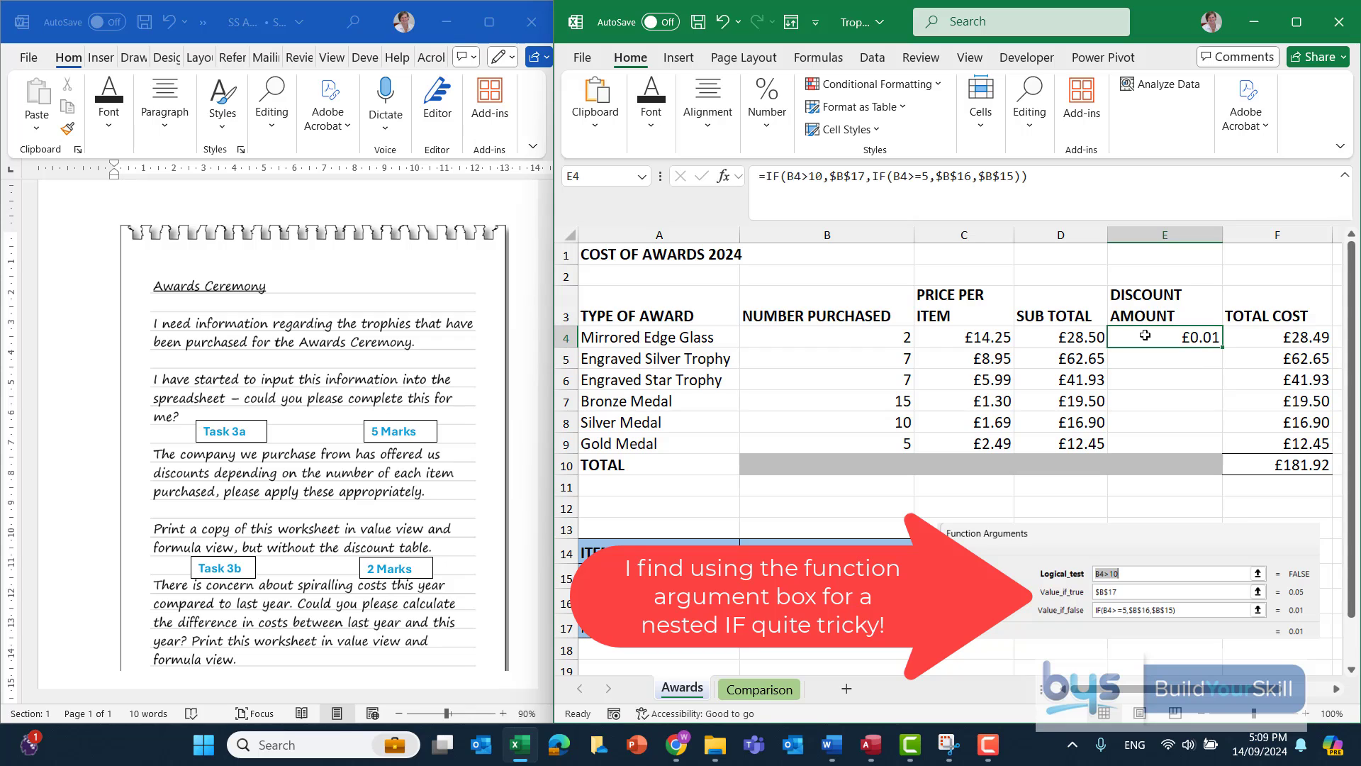
left_click(1042, 183)
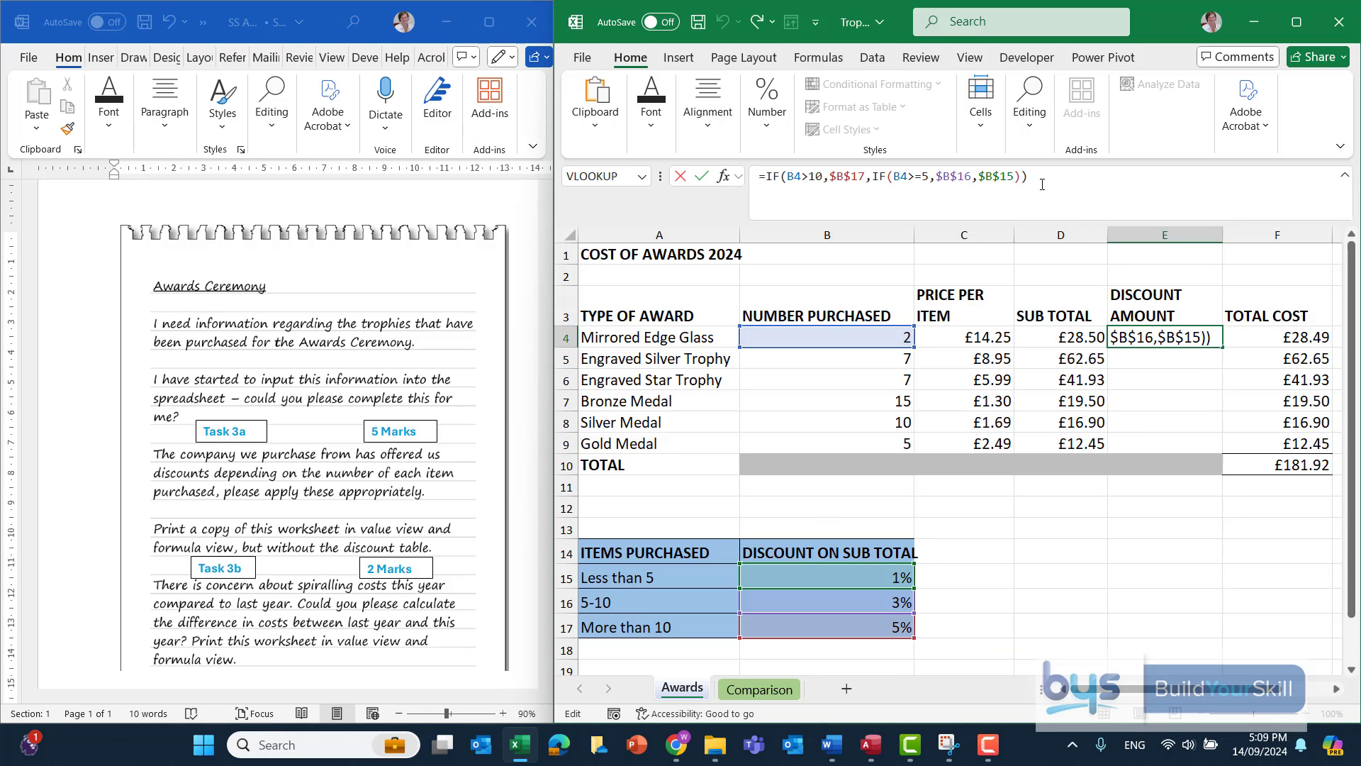
type("*")
left_click(1053, 336)
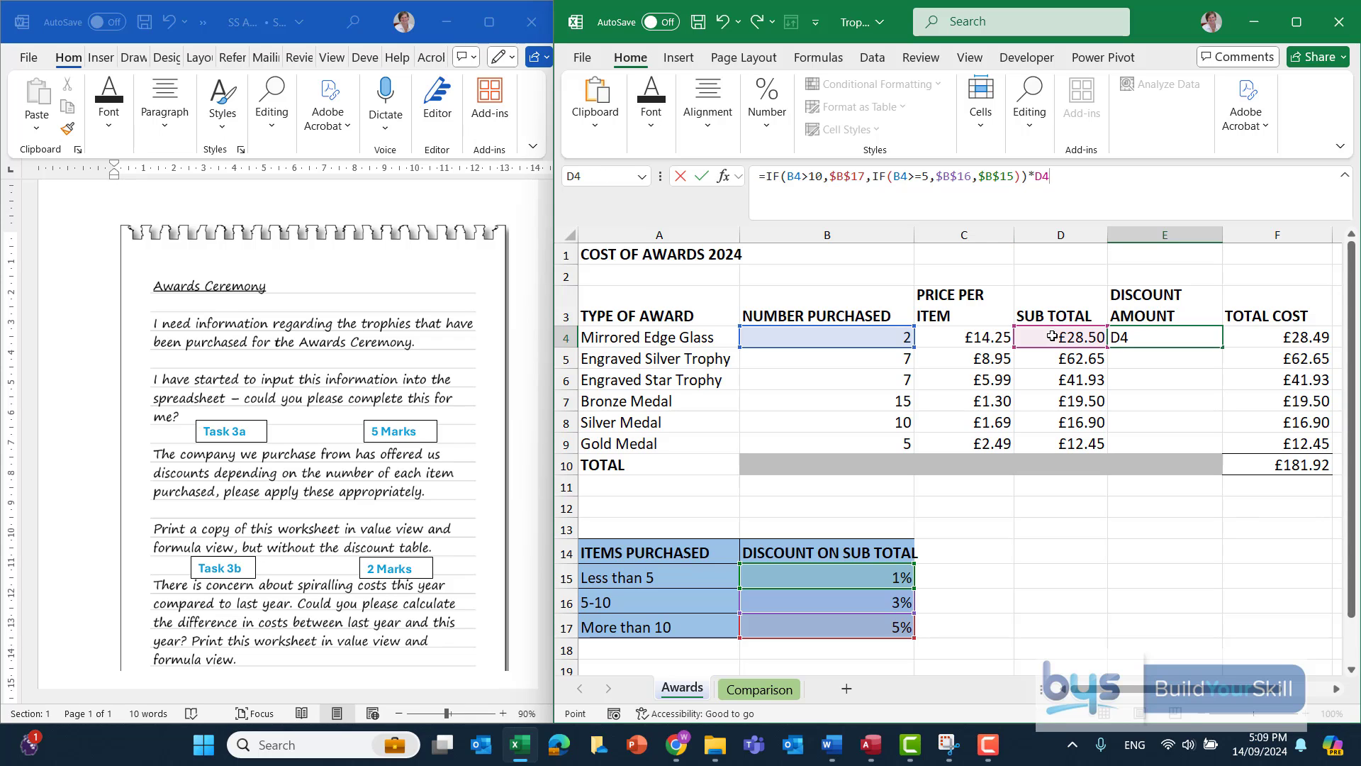
key("Return")
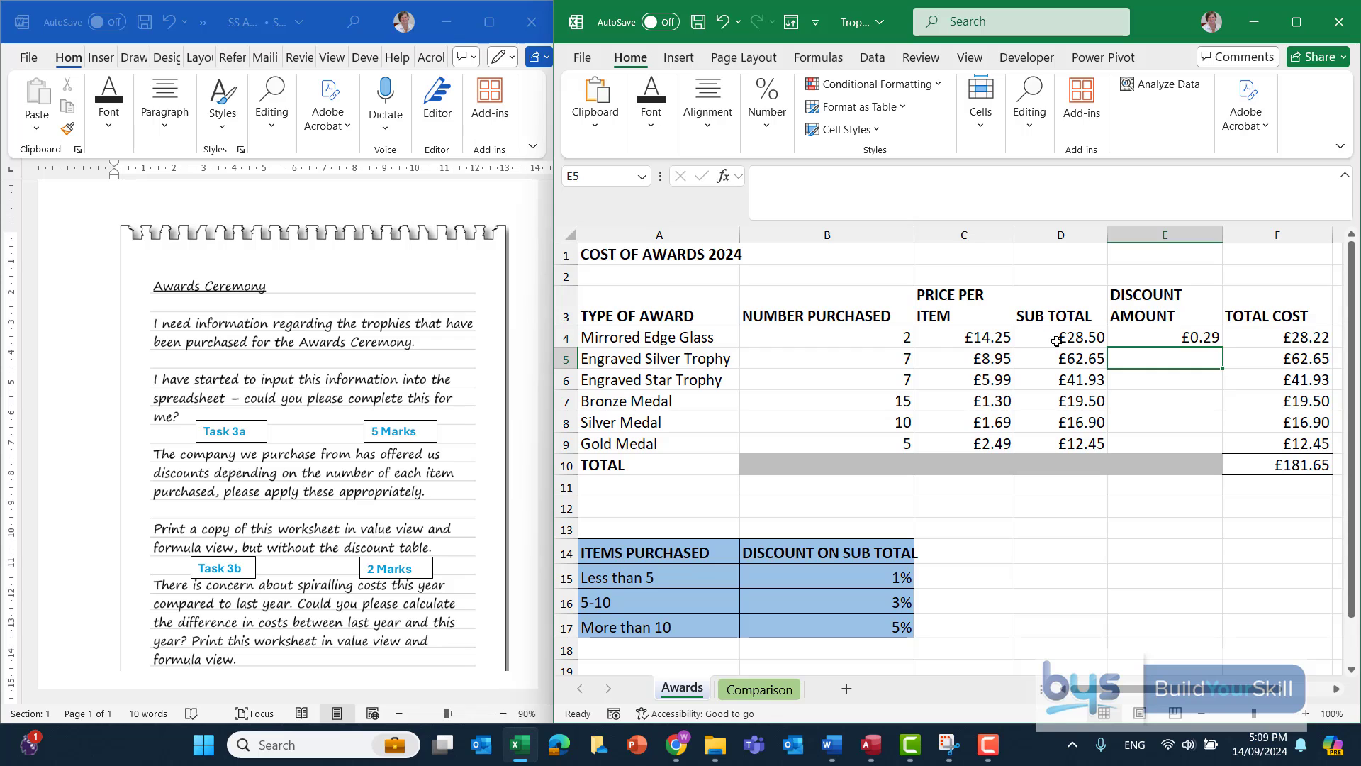
left_click(1189, 338)
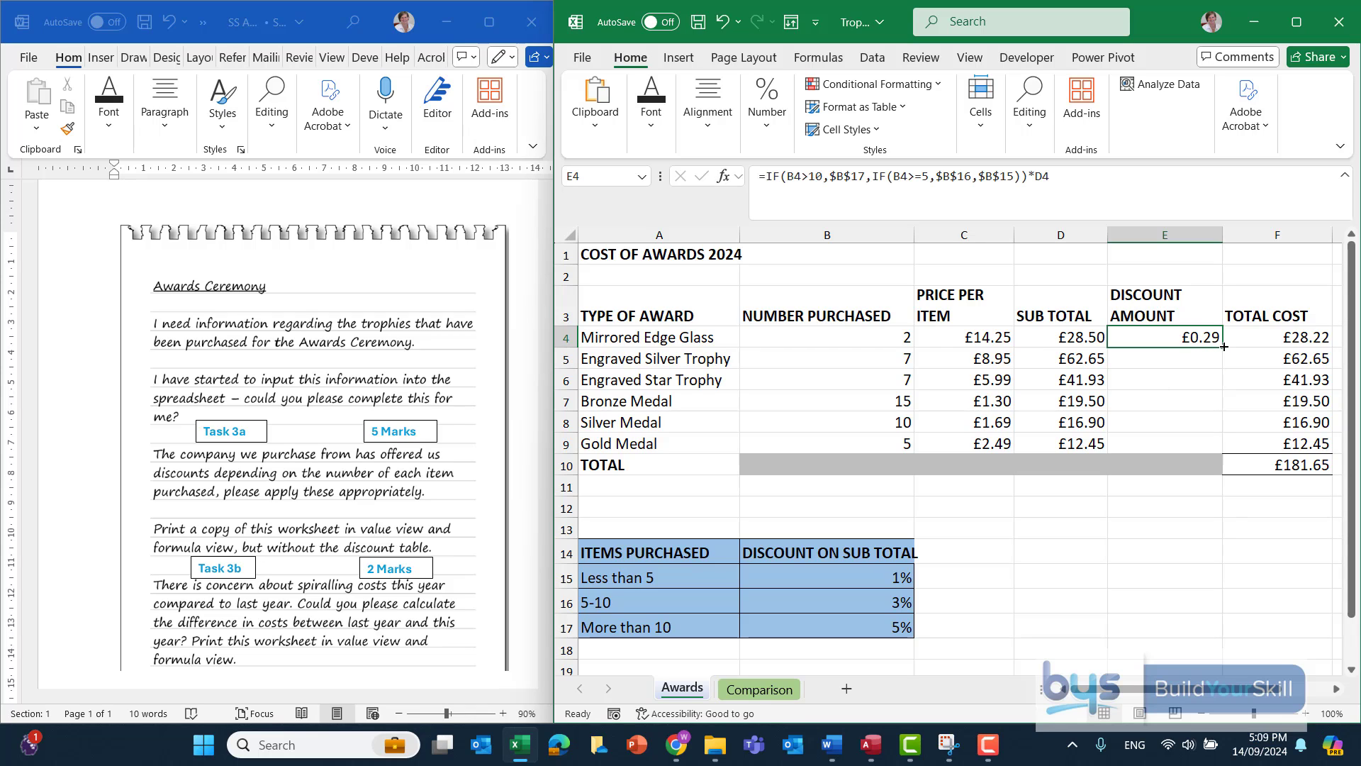
left_click_drag(1221, 347, 1218, 451)
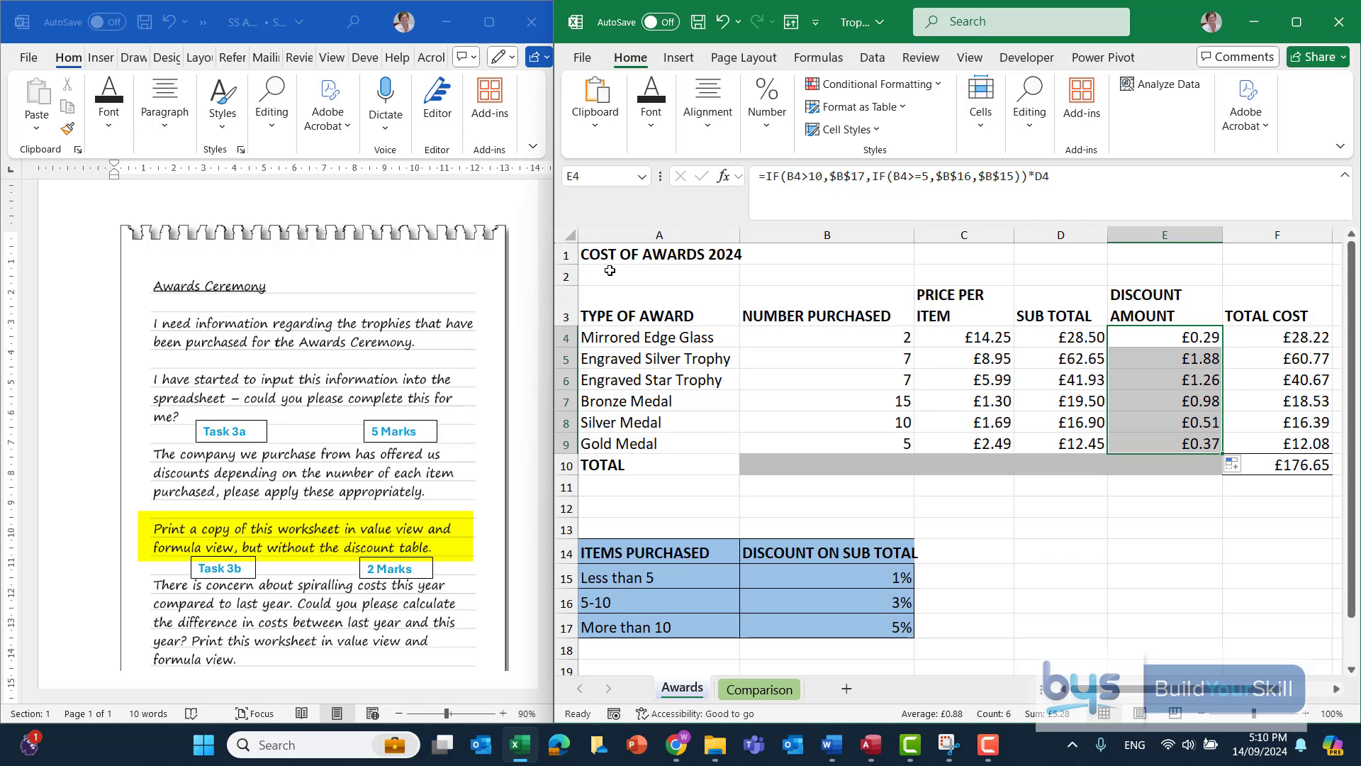
Set the print settings to Print Selection for the range A1:F10, excluding the discount table, and return to the worksheet
left_click_drag(604, 247, 1293, 474)
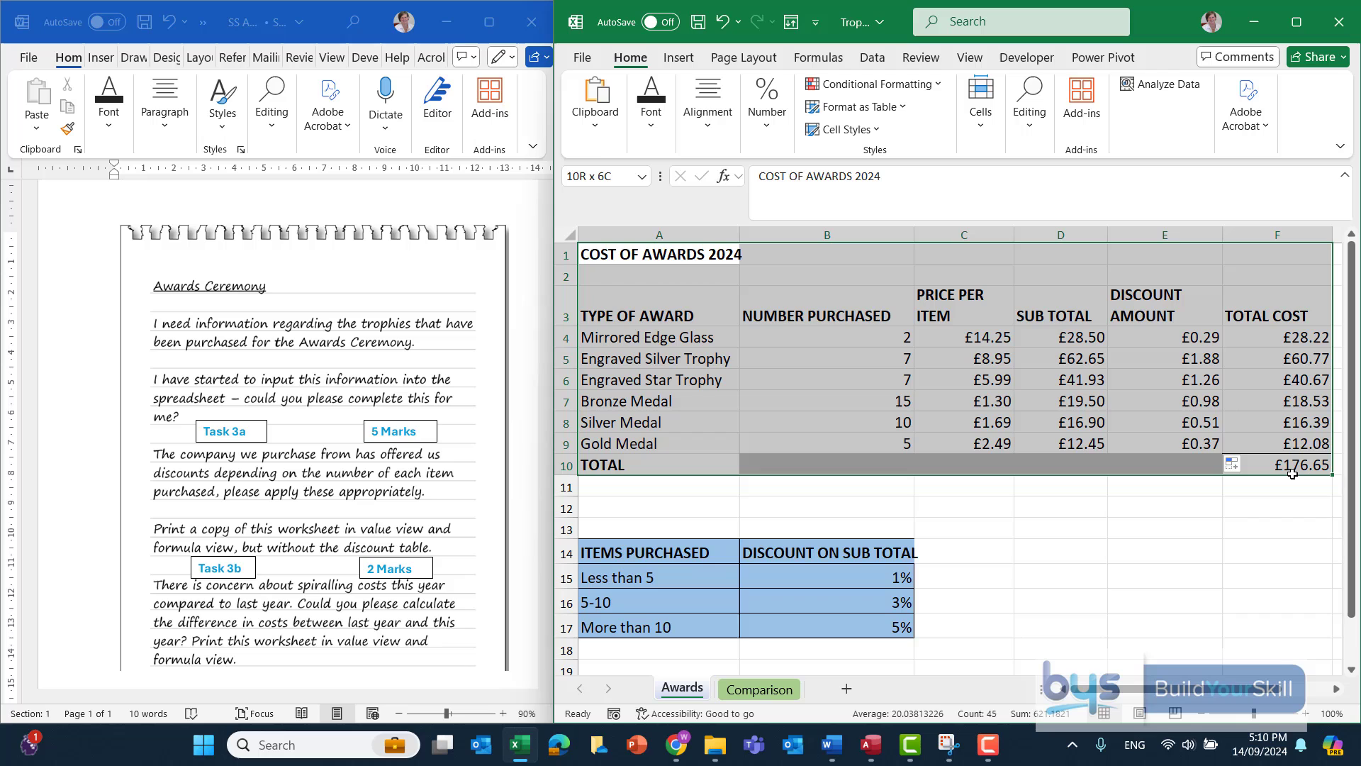
left_click(582, 59)
left_click(602, 417)
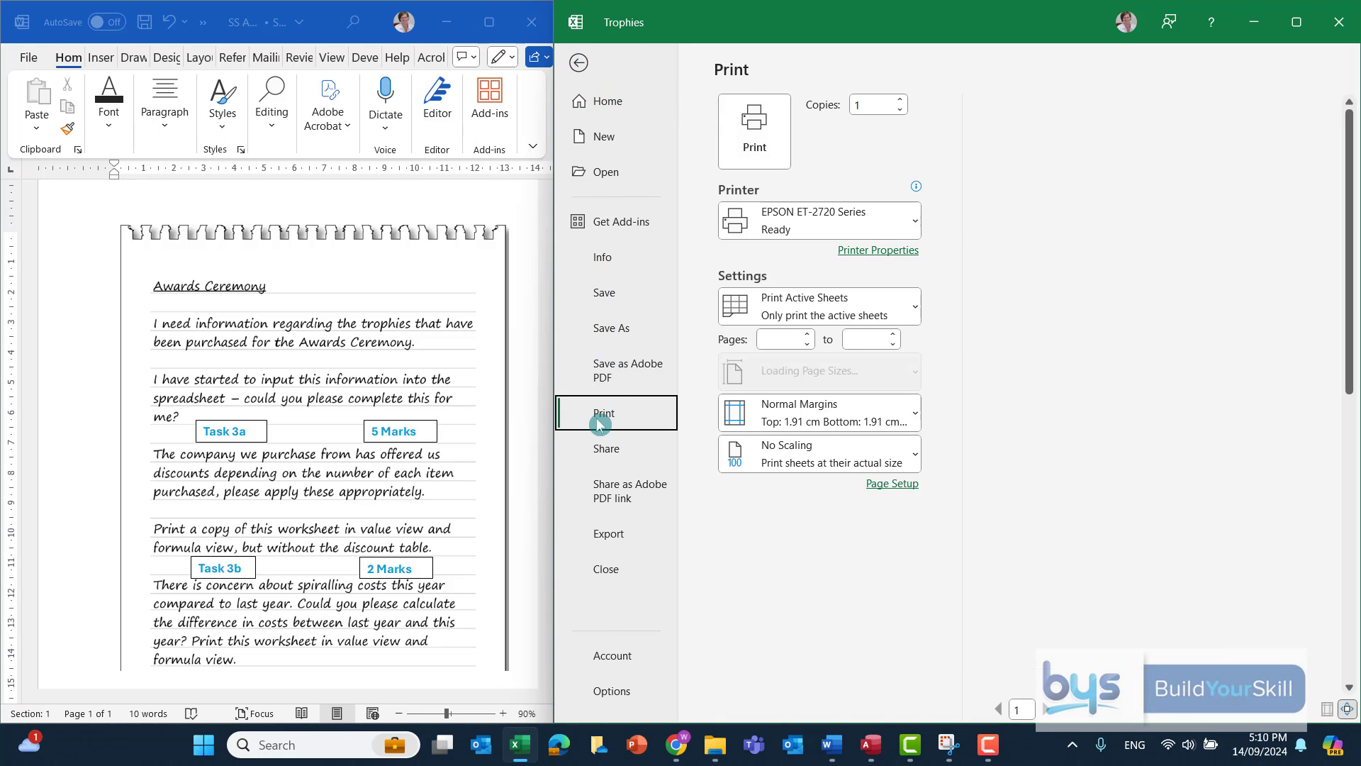
left_click(911, 308)
left_click(804, 434)
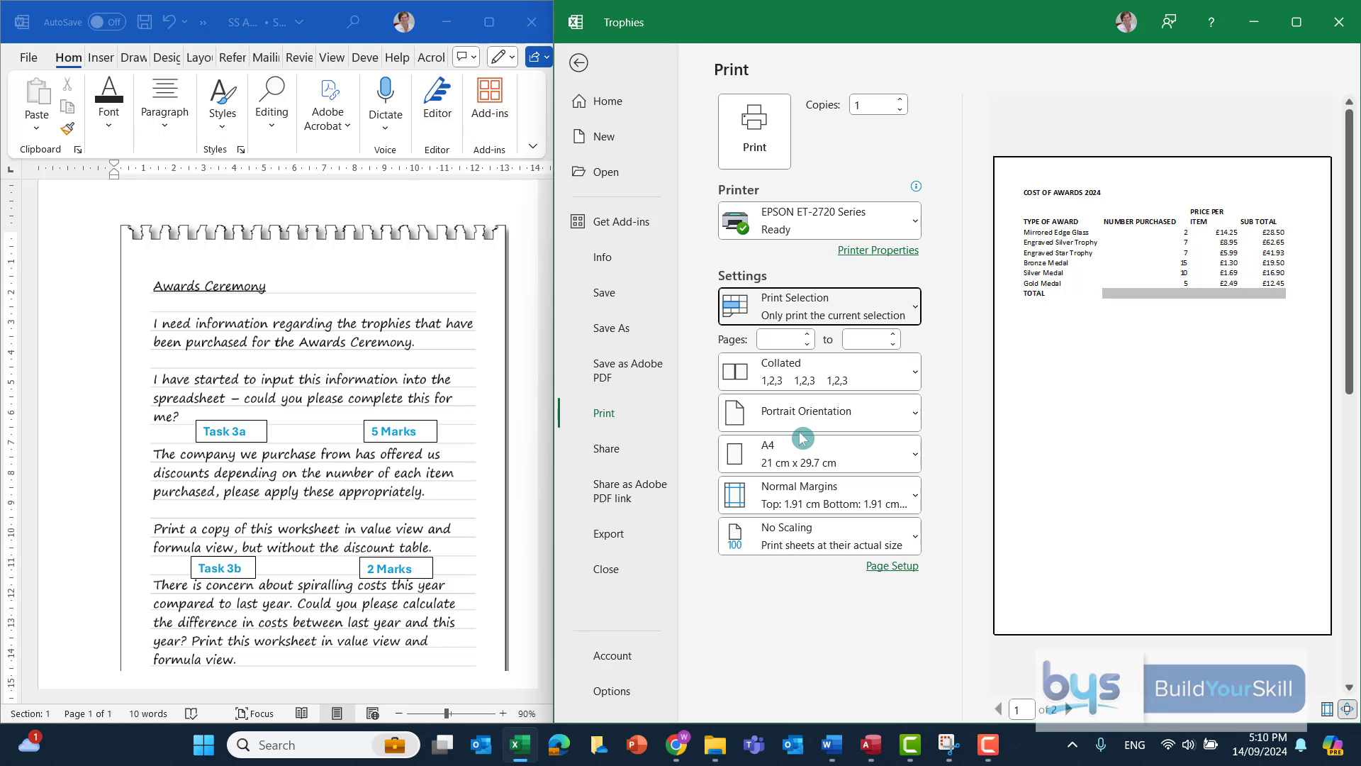
key("Escape")
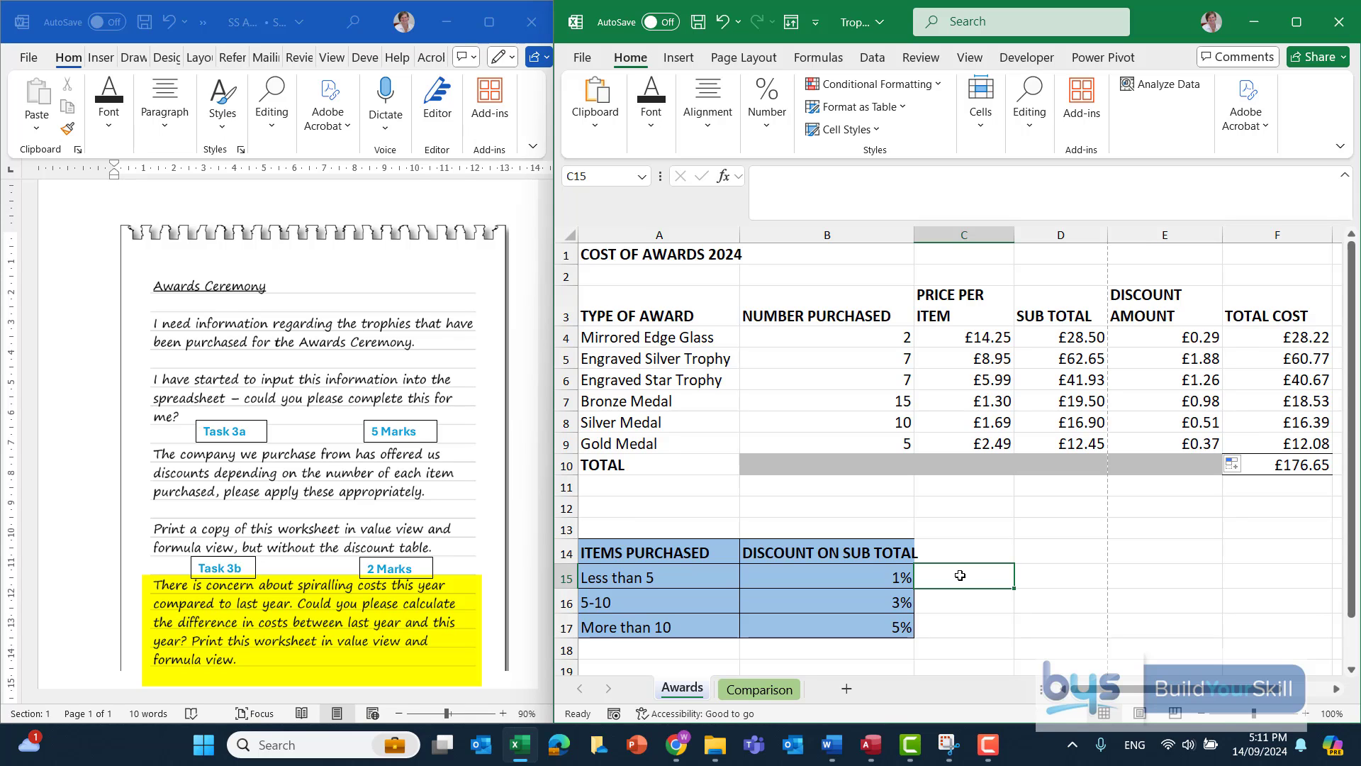
In C4 of the Comparison sheet, link to the 2024 total cost with =Awards!F4 and fill the formula down to C9
left_click(747, 696)
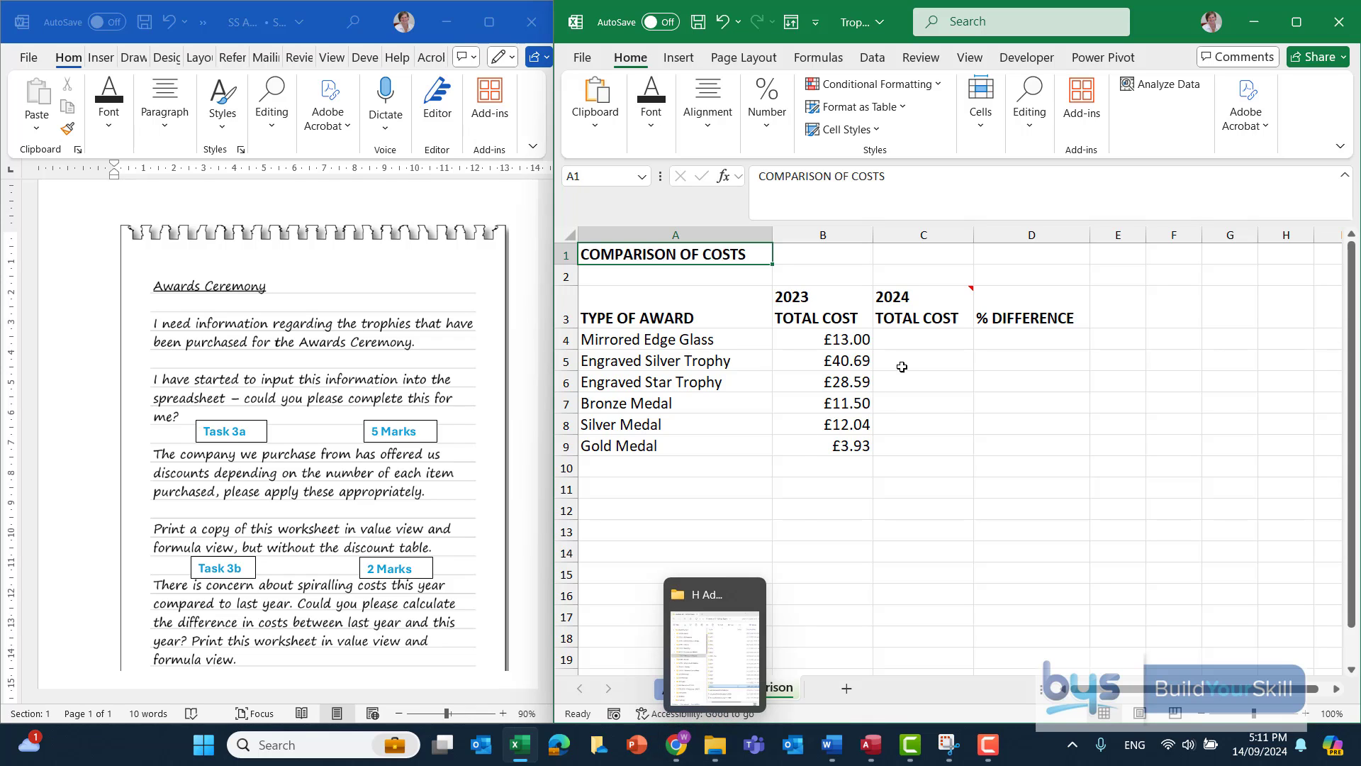
left_click(923, 338)
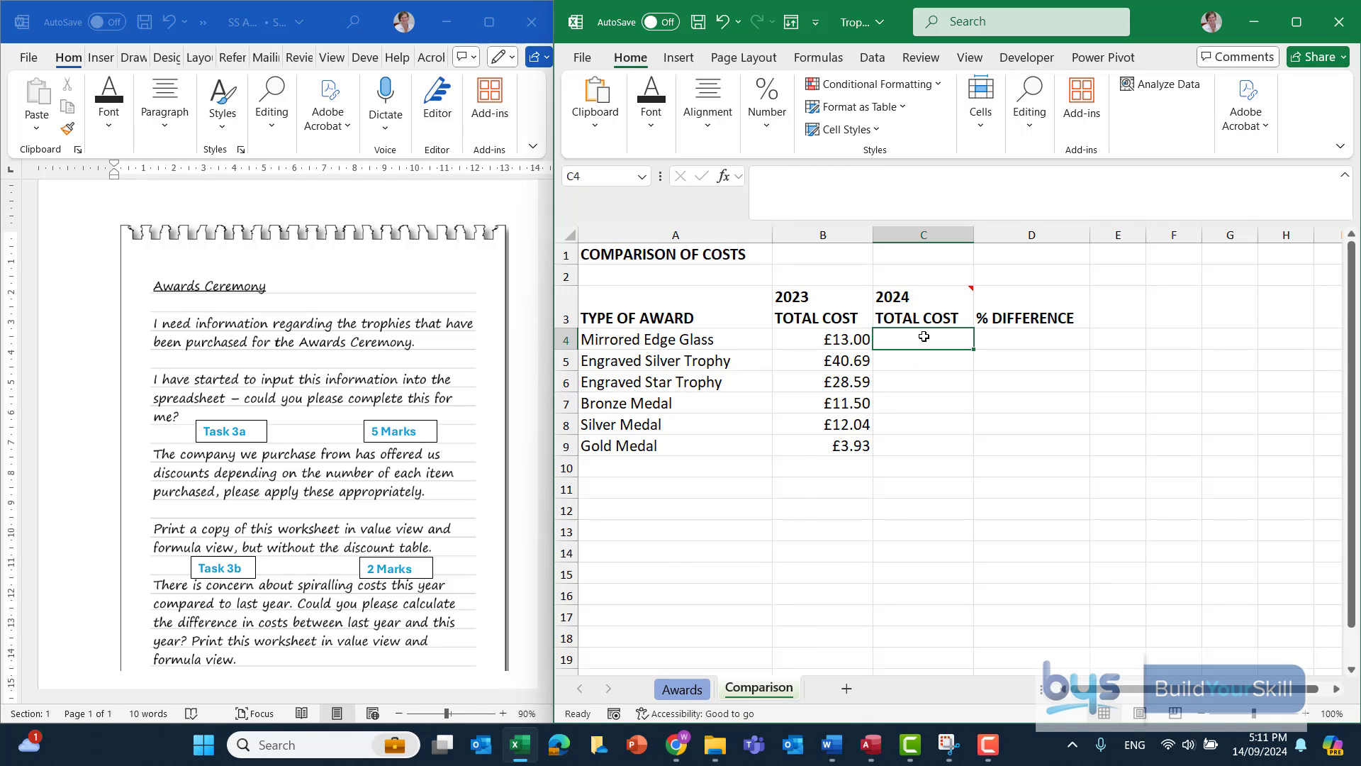
type("=")
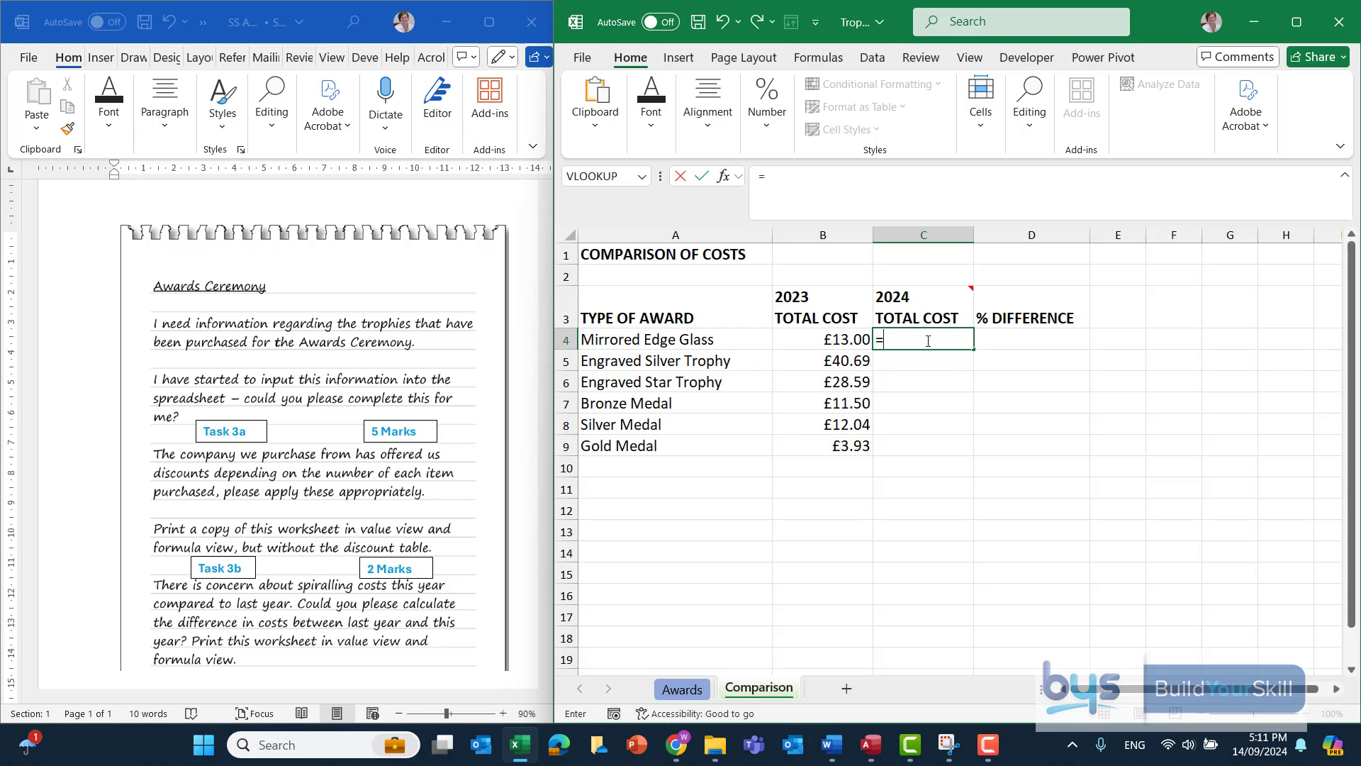
left_click(679, 696)
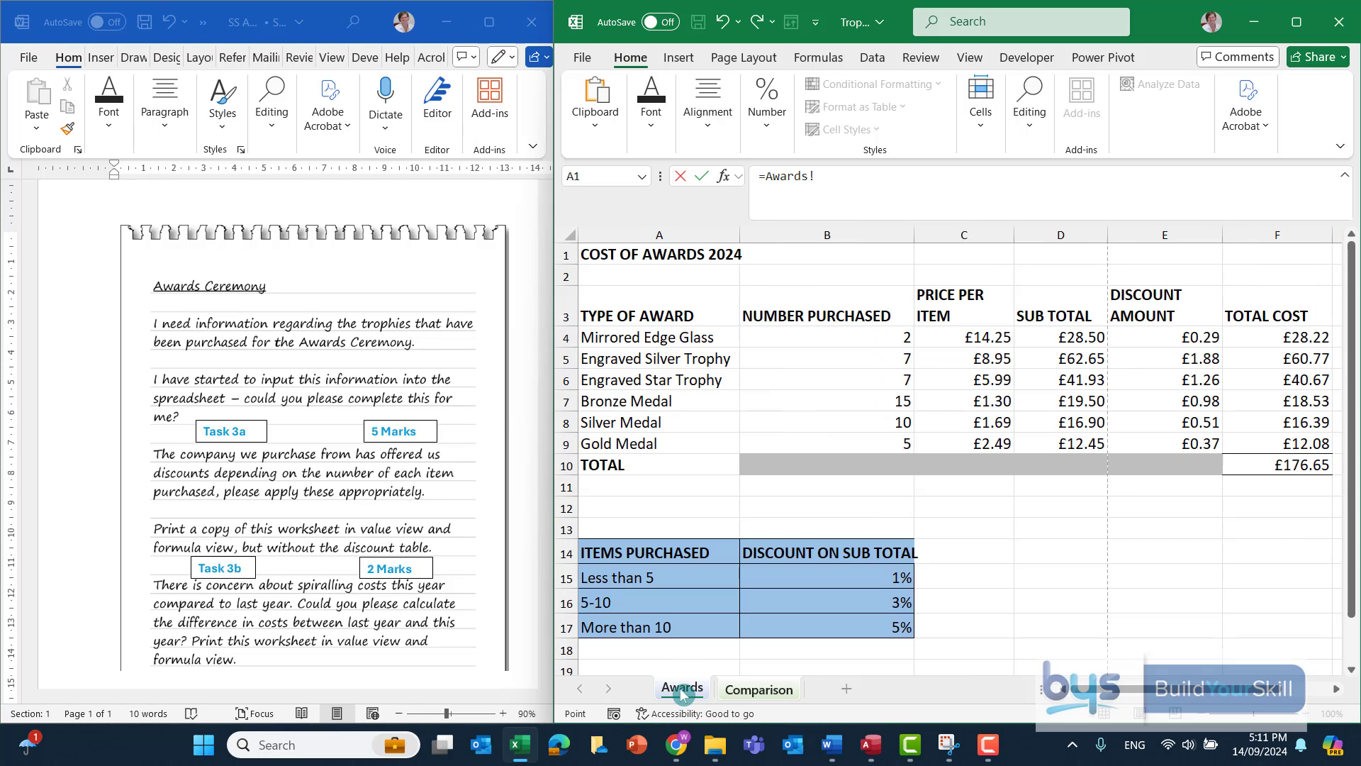
scroll(1097, 699, "right", 3)
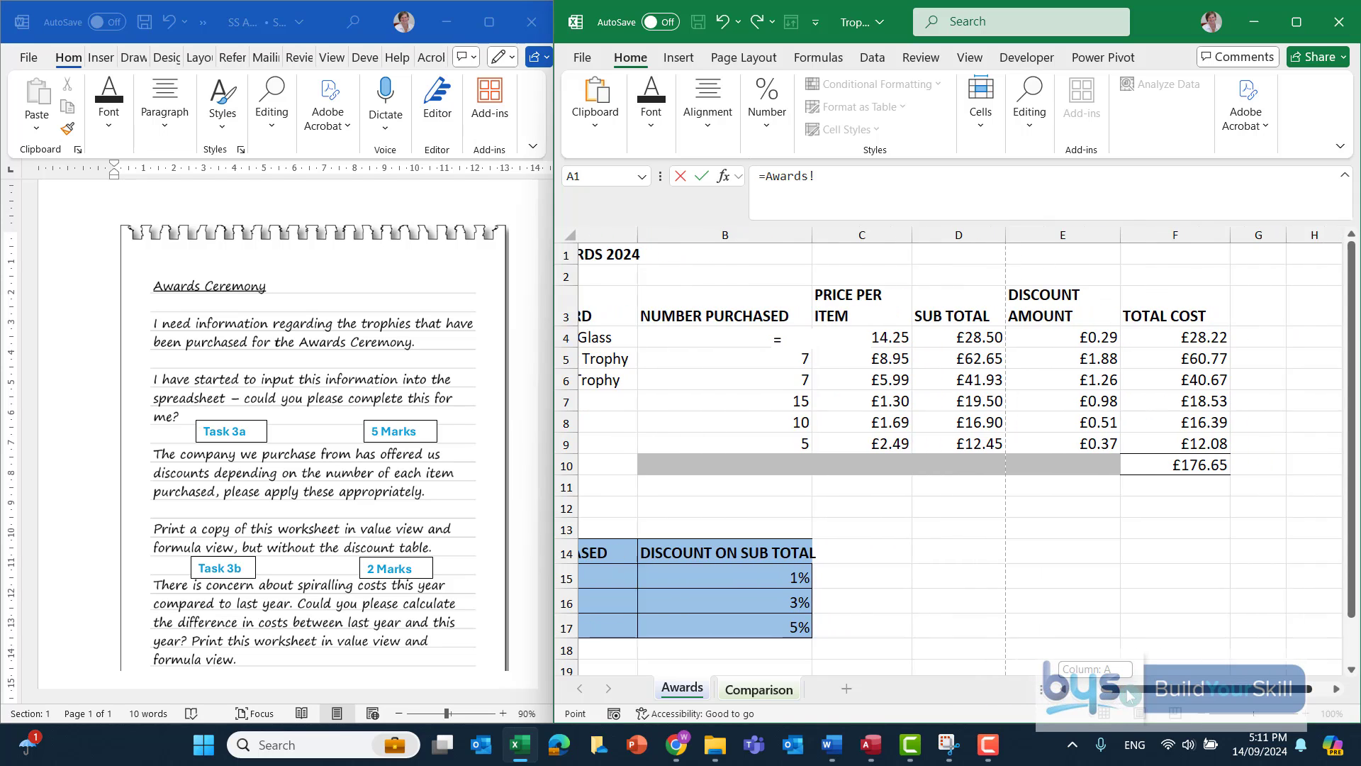
left_click(1161, 336)
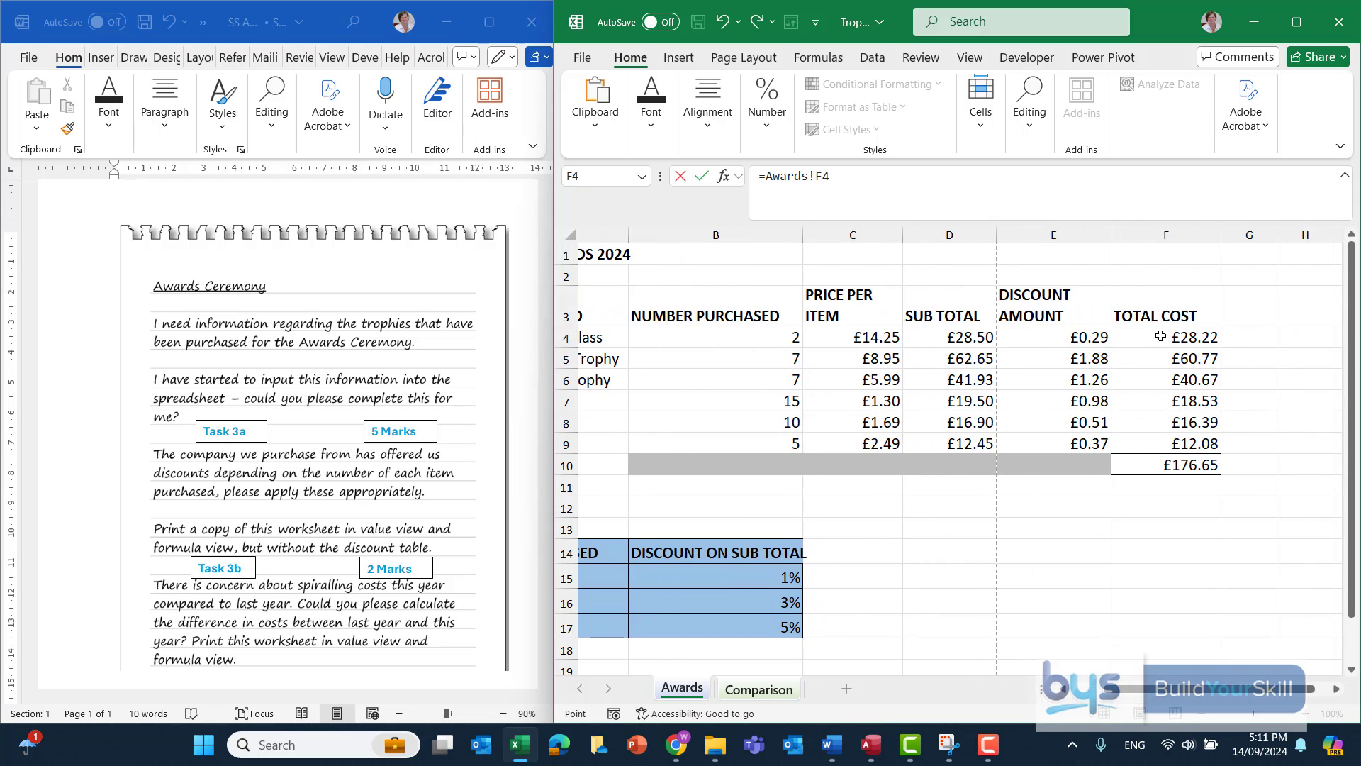
key("Return")
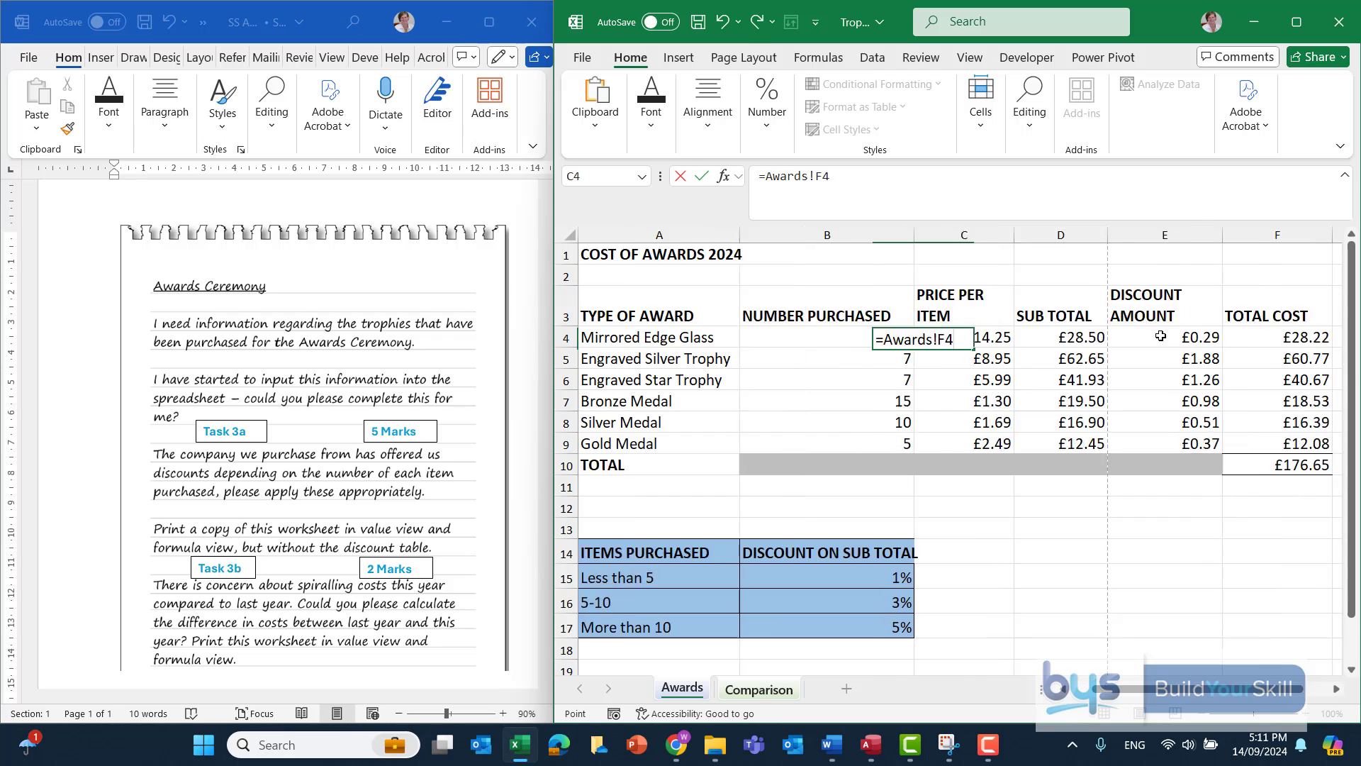
left_click(956, 344)
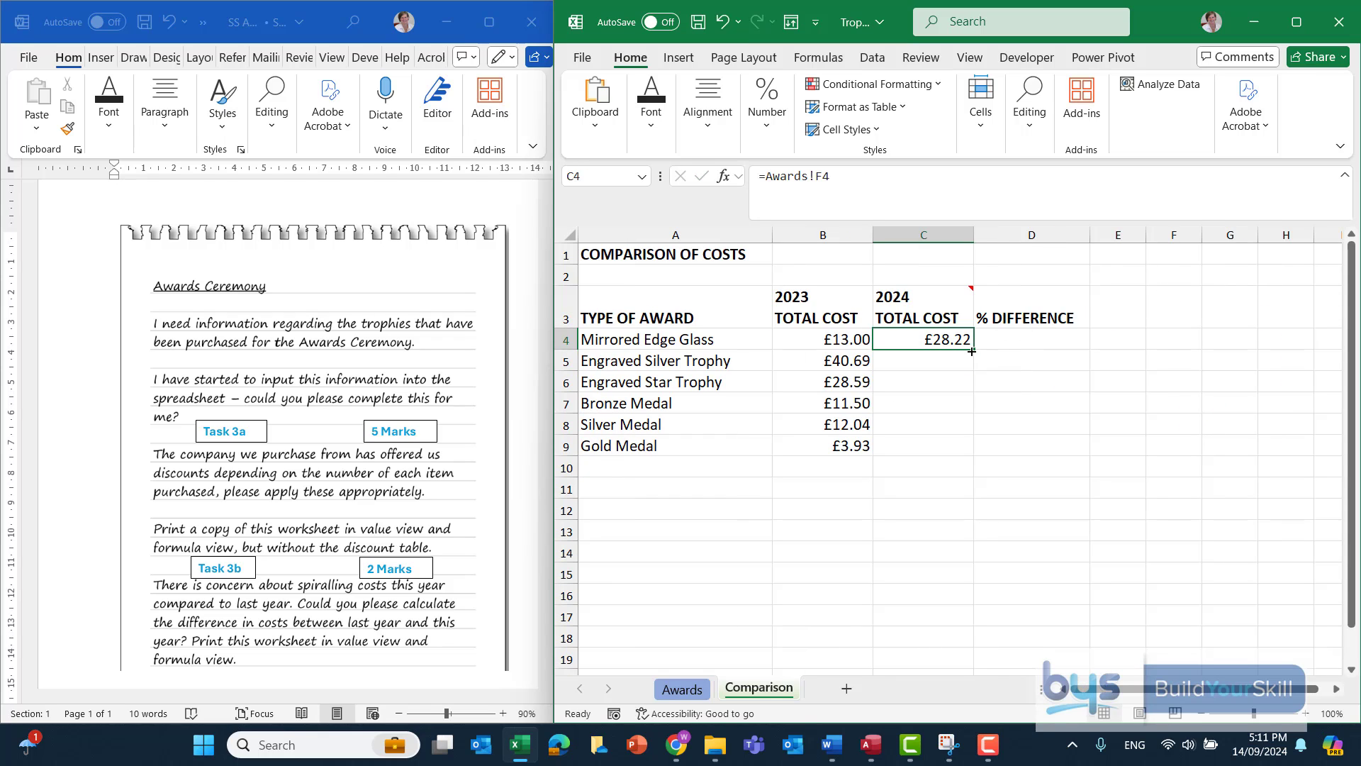
left_click_drag(973, 349, 963, 450)
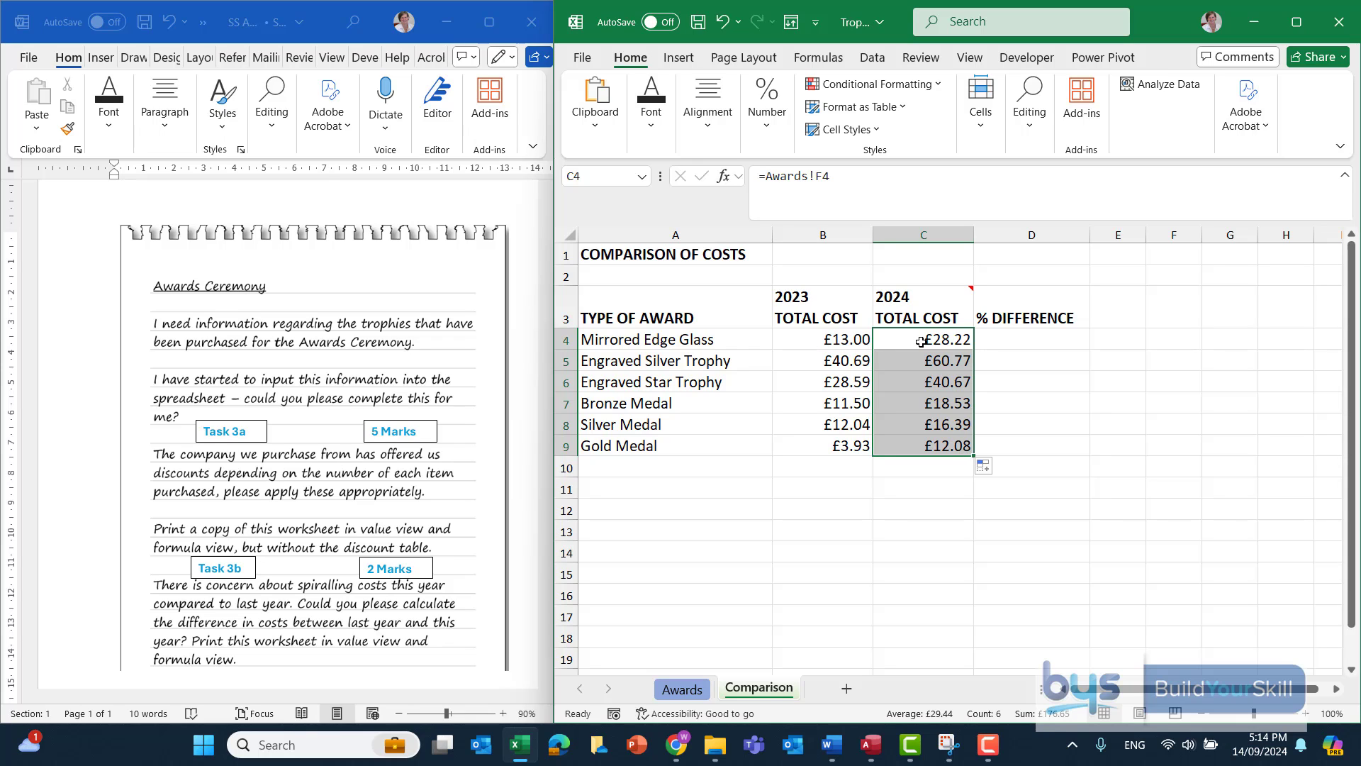
Begin the % difference formula in D4 by subtracting the 2023 cost in B4 from the 2024 cost in C4
left_click(1007, 338)
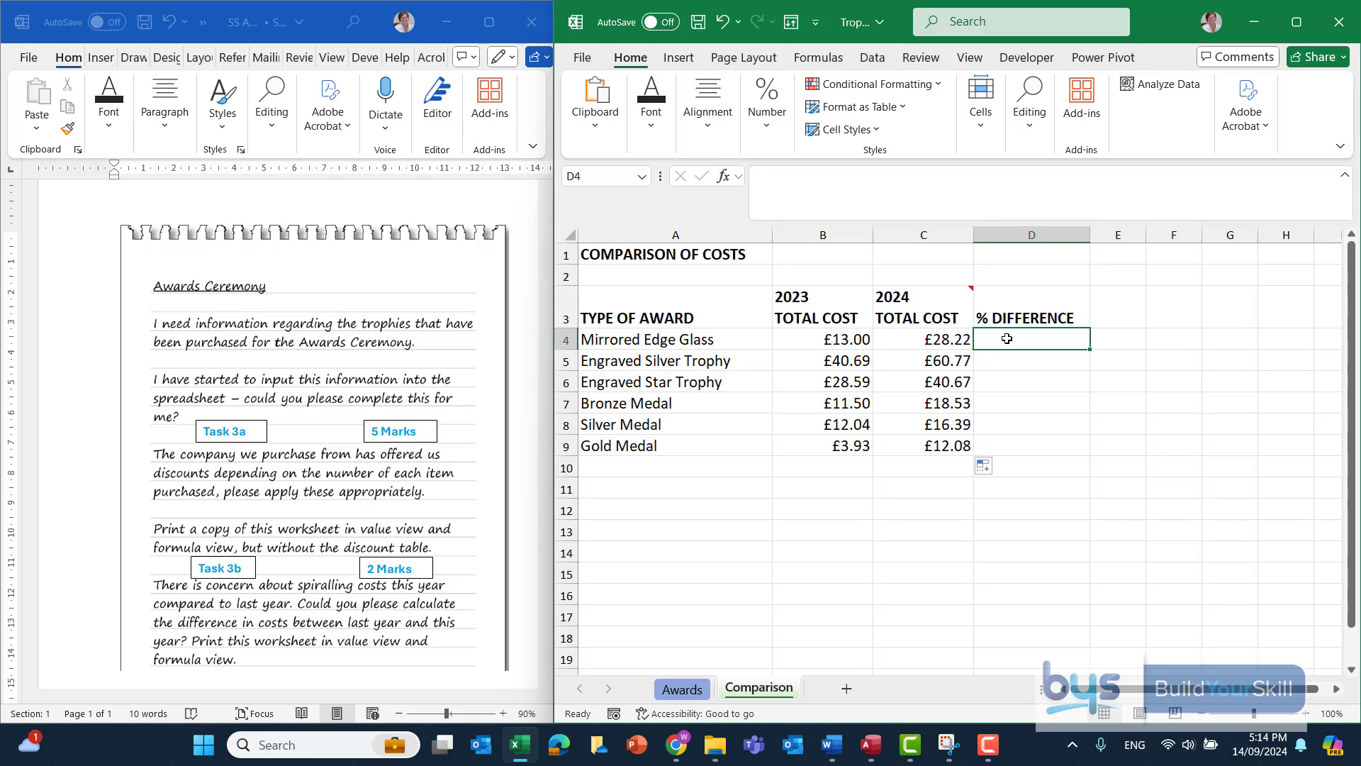
type("=")
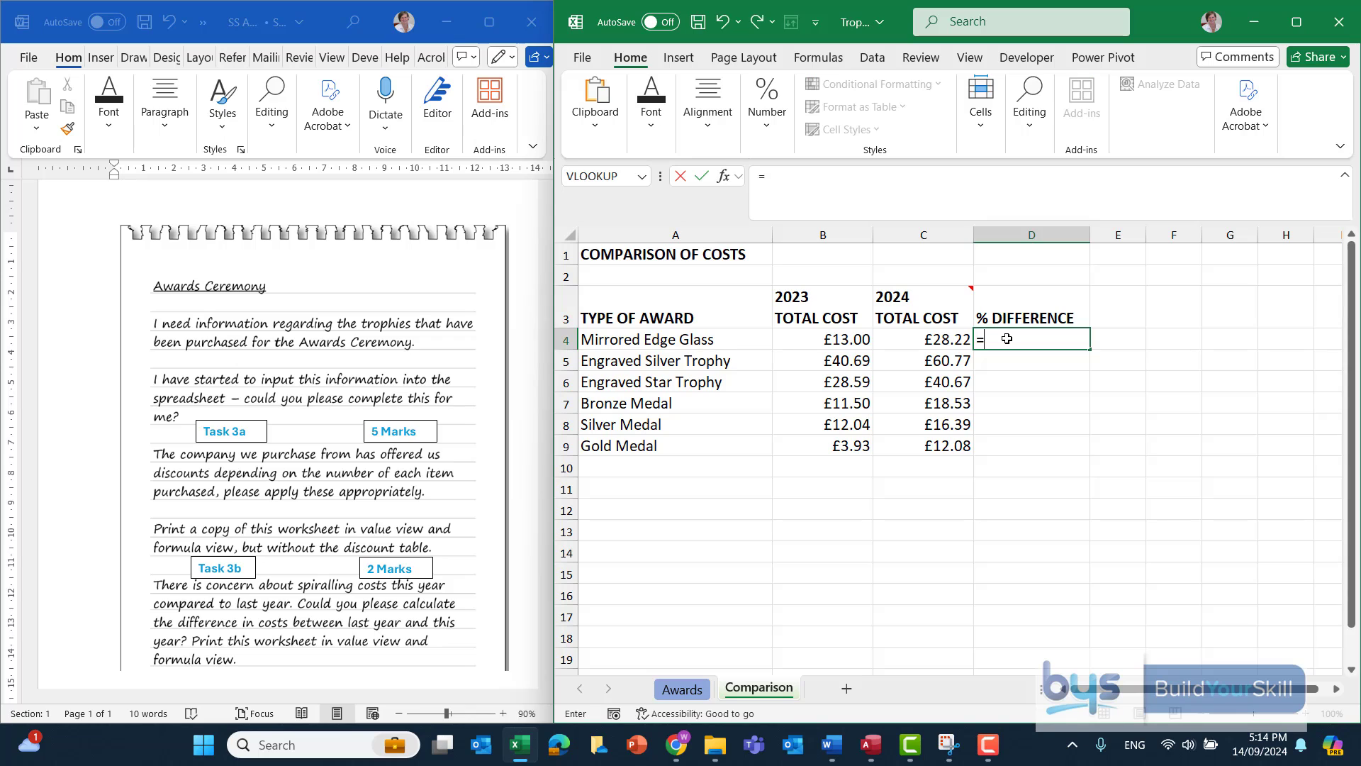
left_click(937, 337)
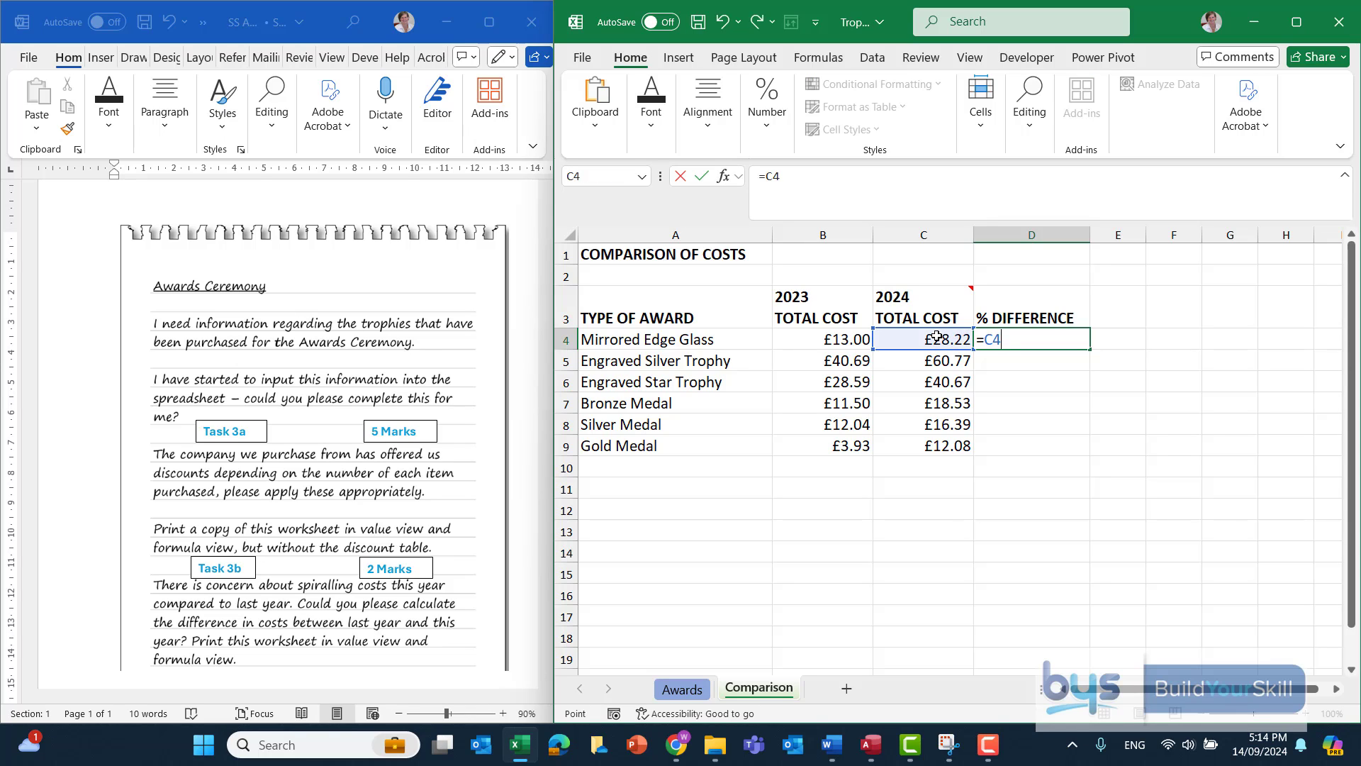
type("-")
left_click(829, 339)
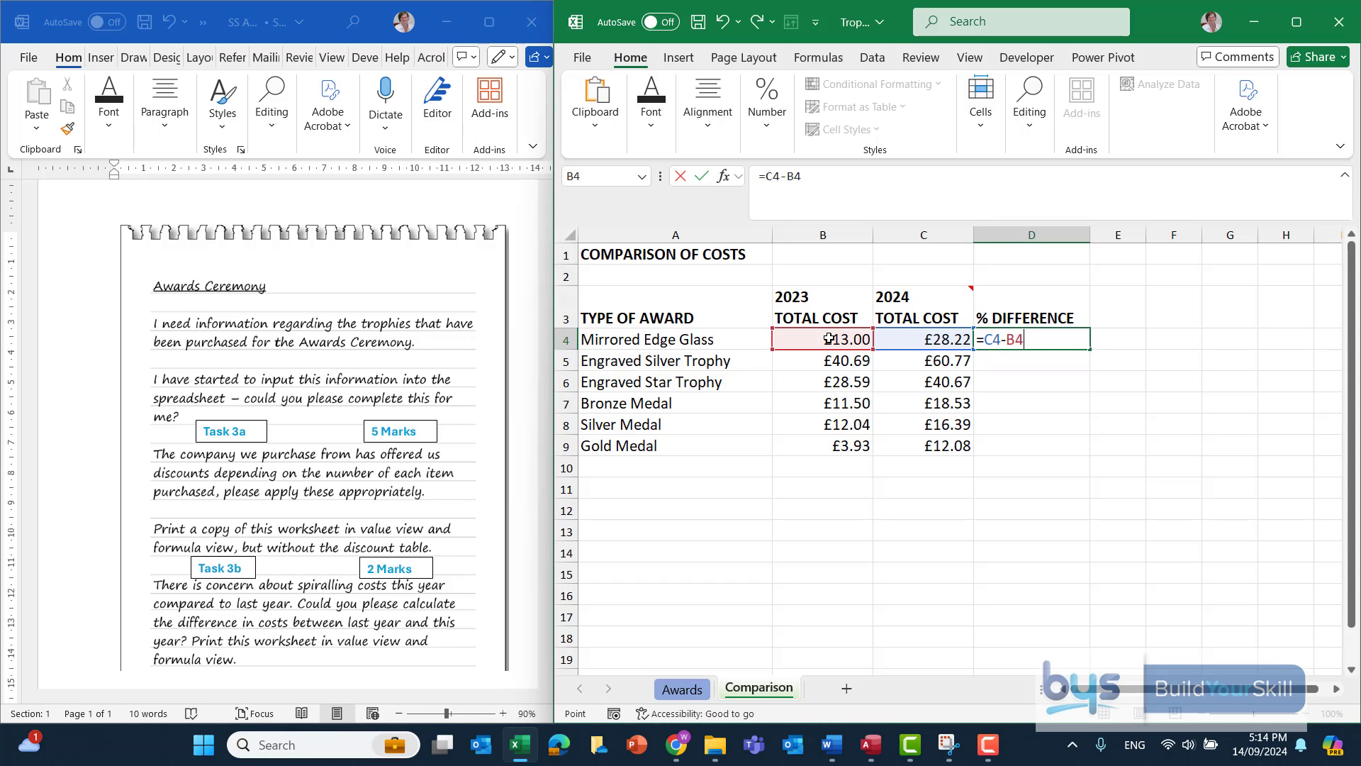
Complete the D4 formula as =(C4-B4)/B4, with the subtraction in brackets, and fill it down to D9
left_click(990, 342)
type("(")
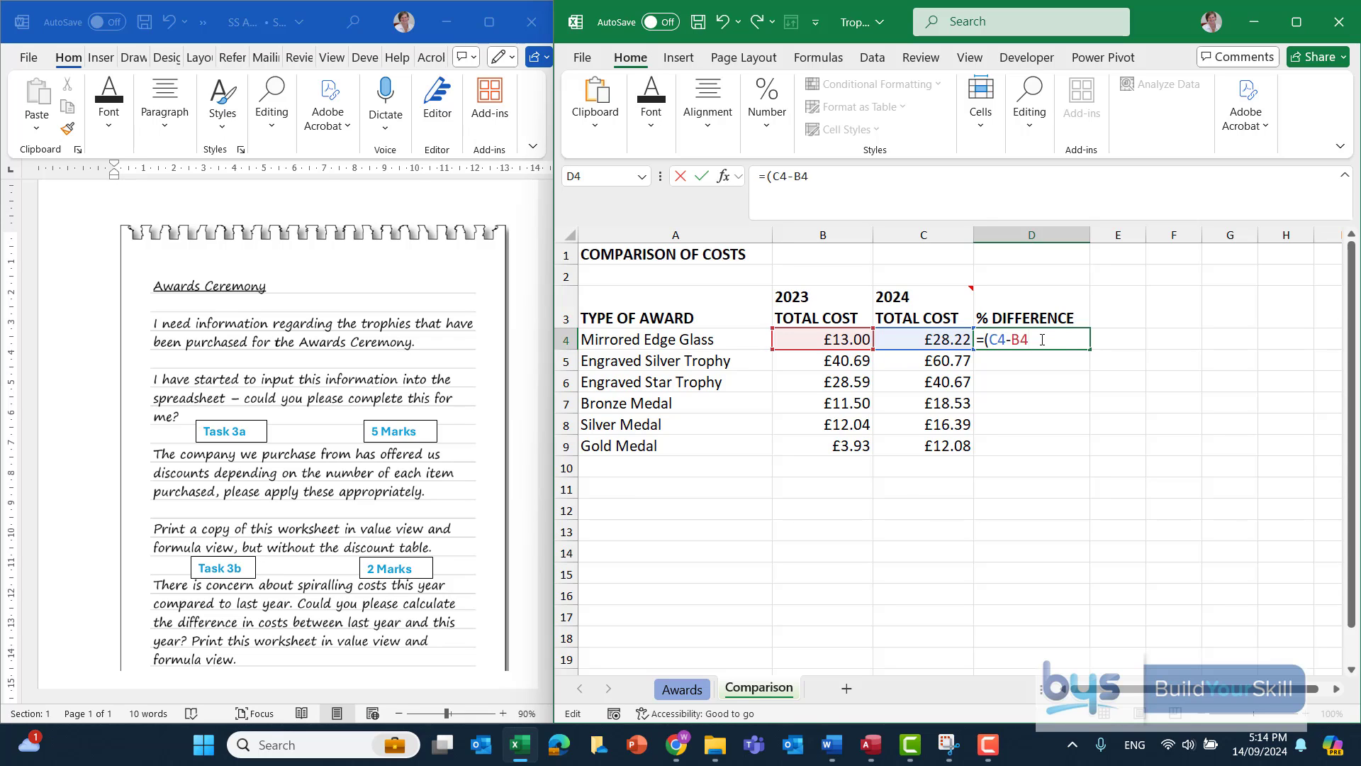
type(")/")
left_click(808, 336)
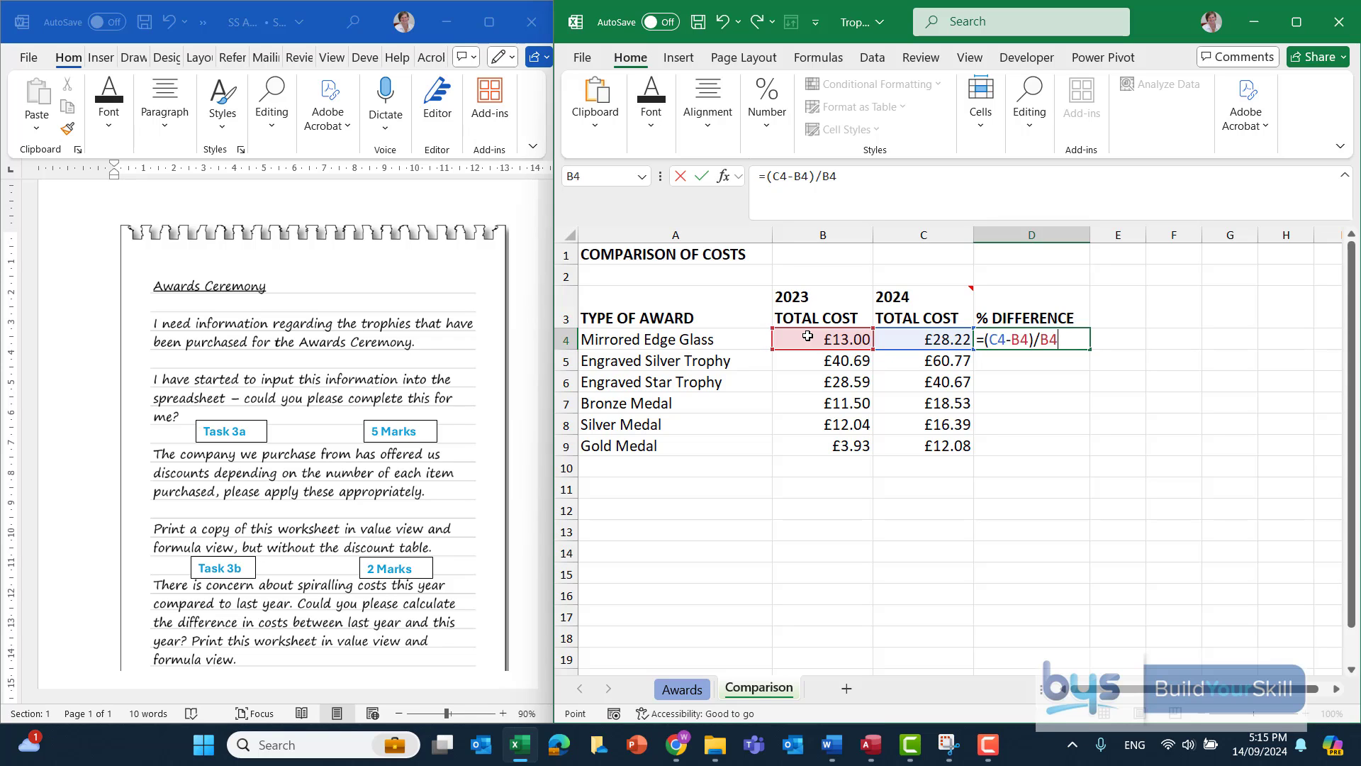
key("Return")
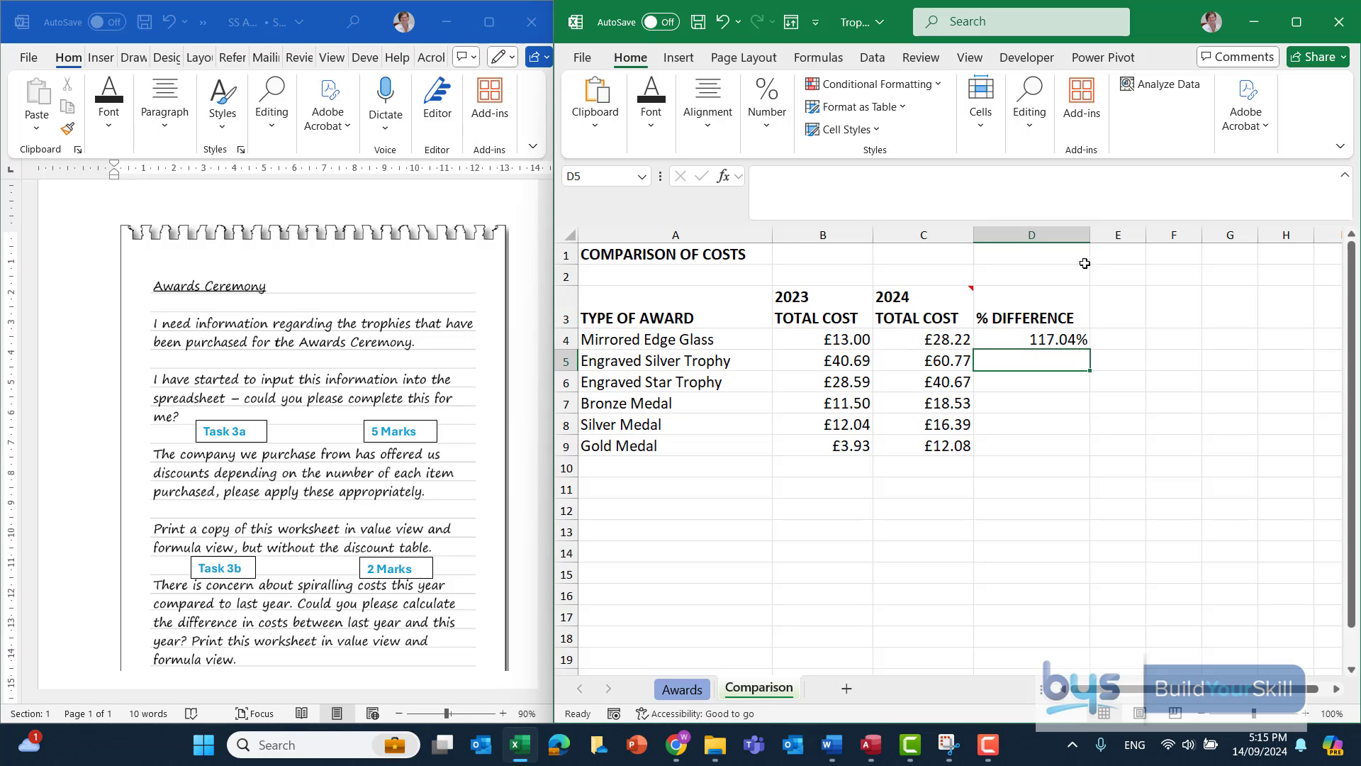
left_click(1049, 339)
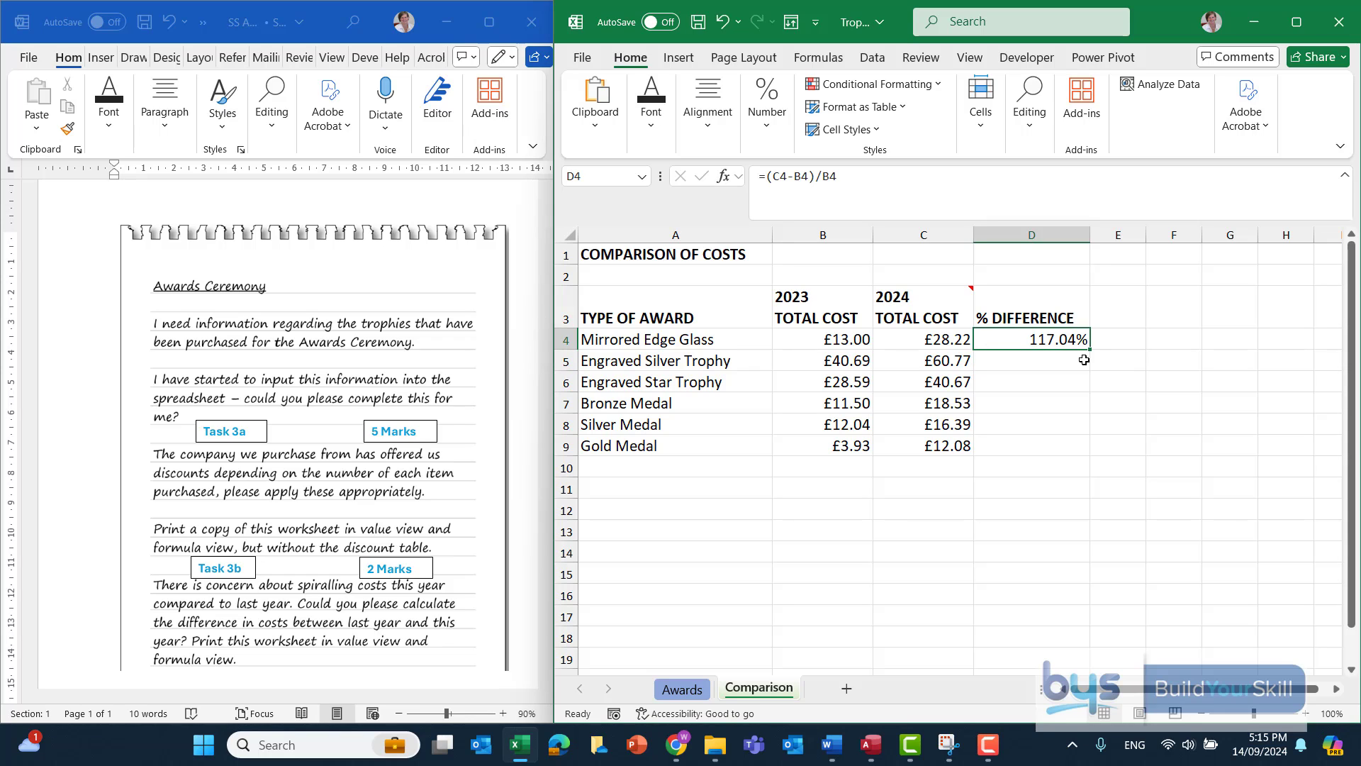
left_click_drag(1091, 349, 1092, 453)
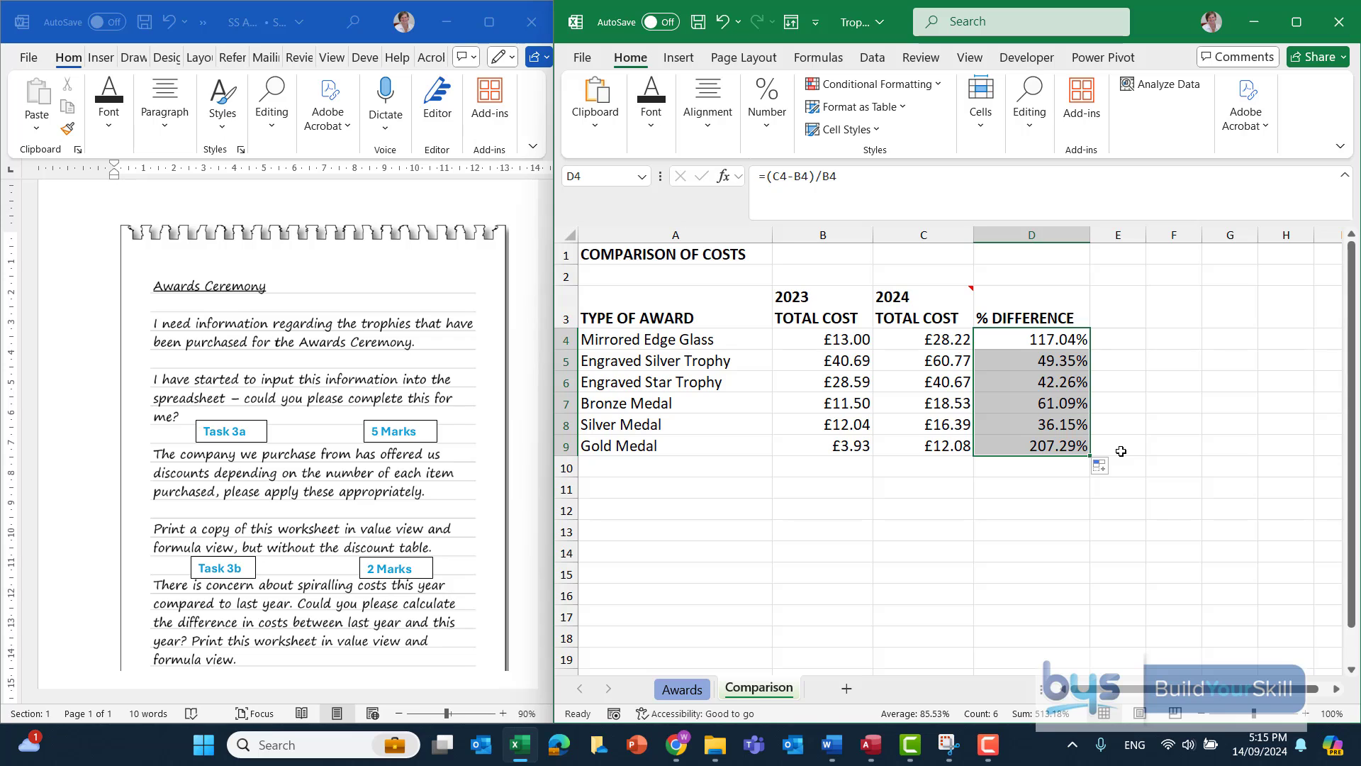